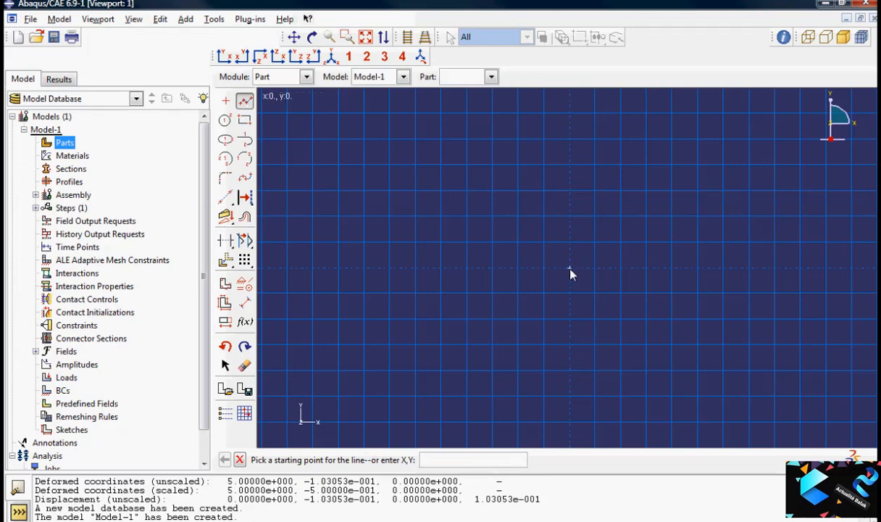
Step: Sketch a horizontal line from the origin to (5, 0) and finish the wire part's sketch
click(569, 268)
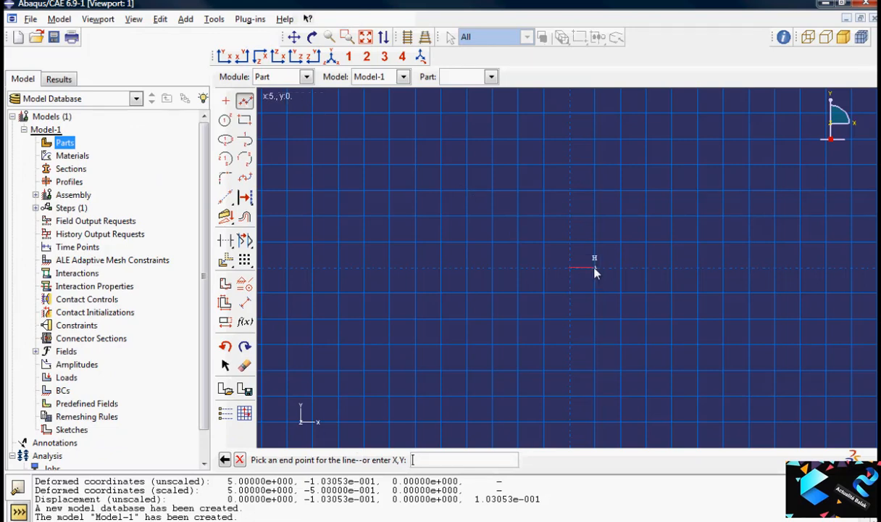
click(594, 270)
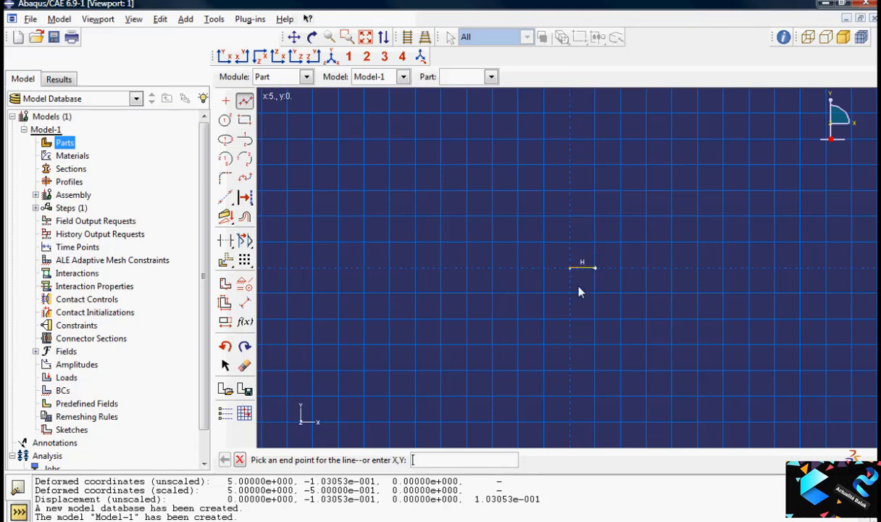
middle_click(453, 432)
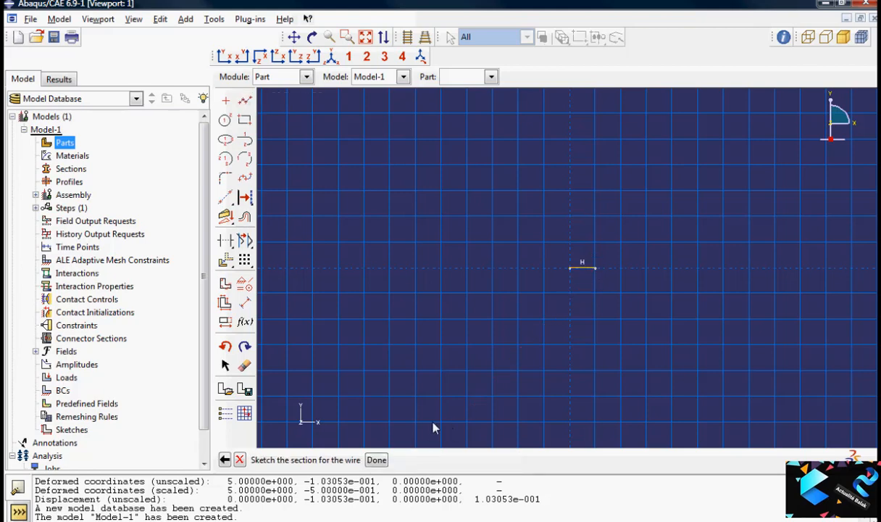
click(377, 457)
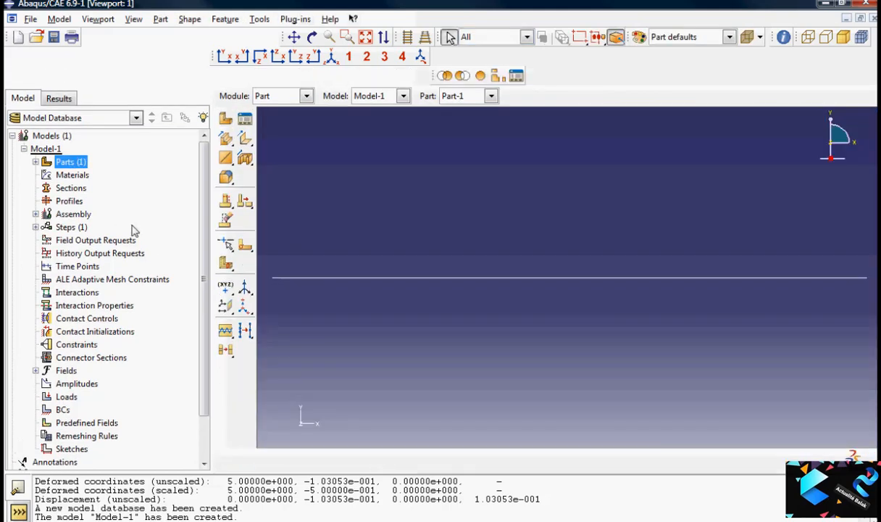
Step: Open the mesh of Part-1 and seed the part with an approximate global size of 5
click(36, 163)
click(47, 175)
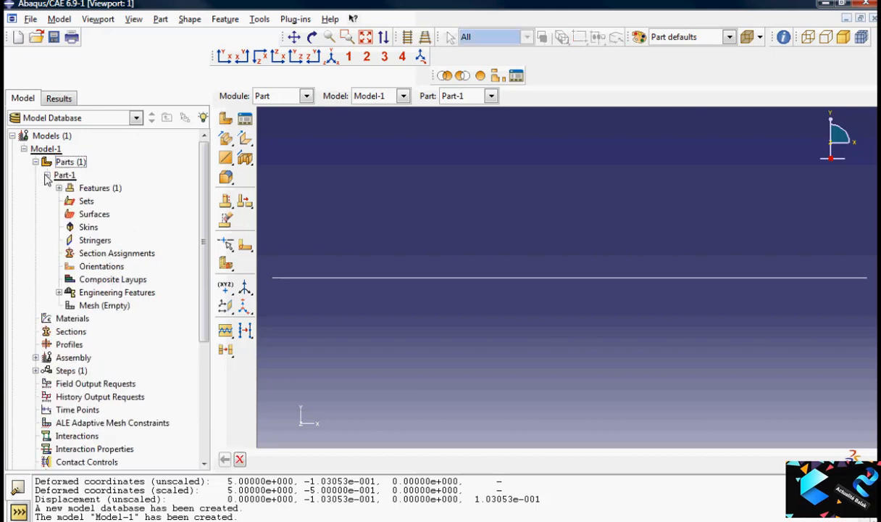
double_click(94, 305)
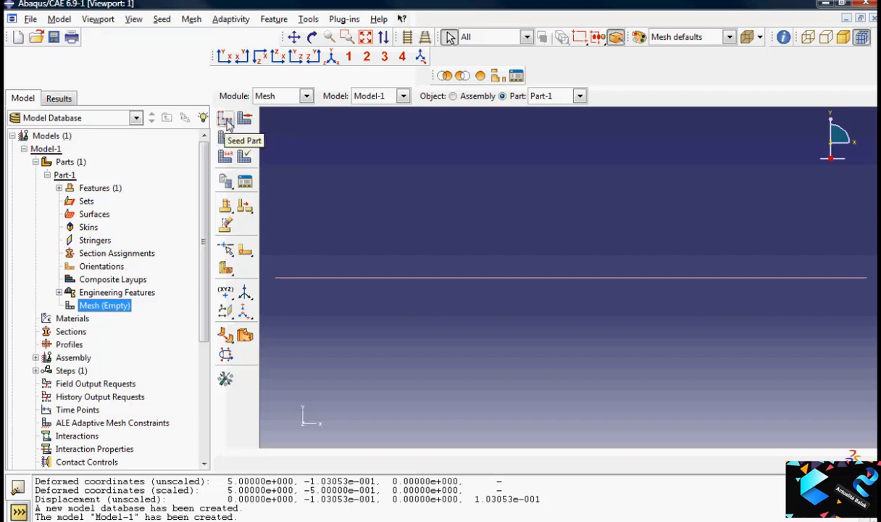
click(227, 124)
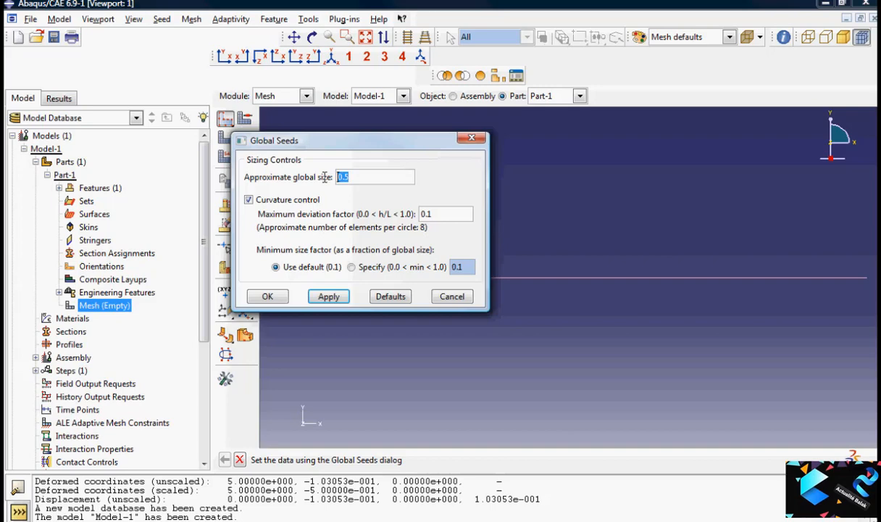
text(5)
click(330, 297)
click(266, 295)
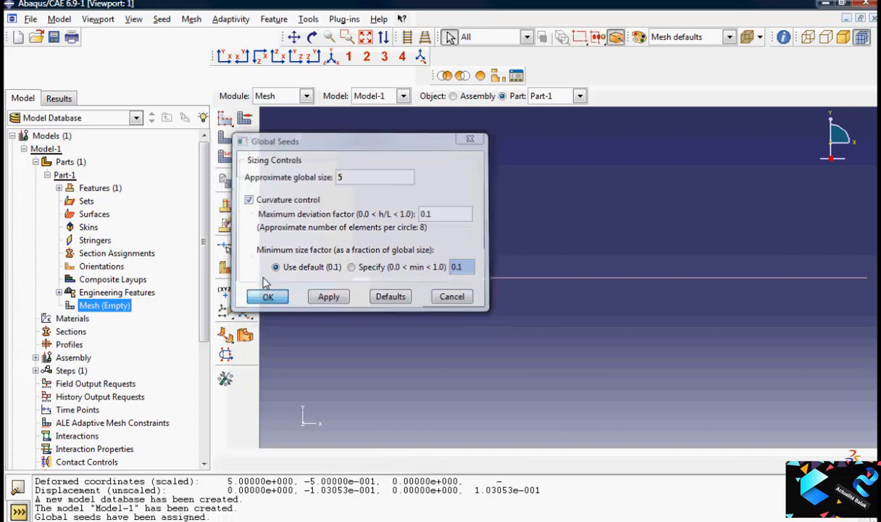
Step: Assign a linear standard beam element type with cubic formulation to the part and mesh it
click(225, 157)
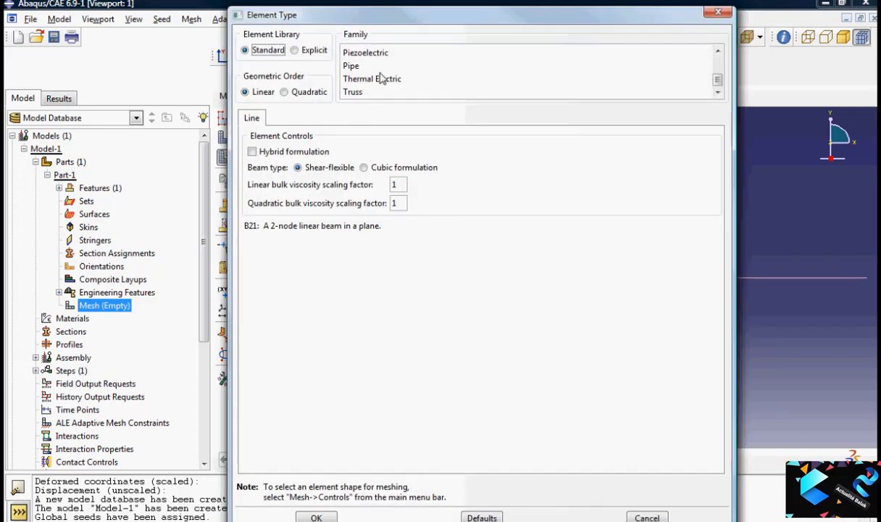
click(717, 51)
click(716, 52)
click(716, 52)
click(716, 52)
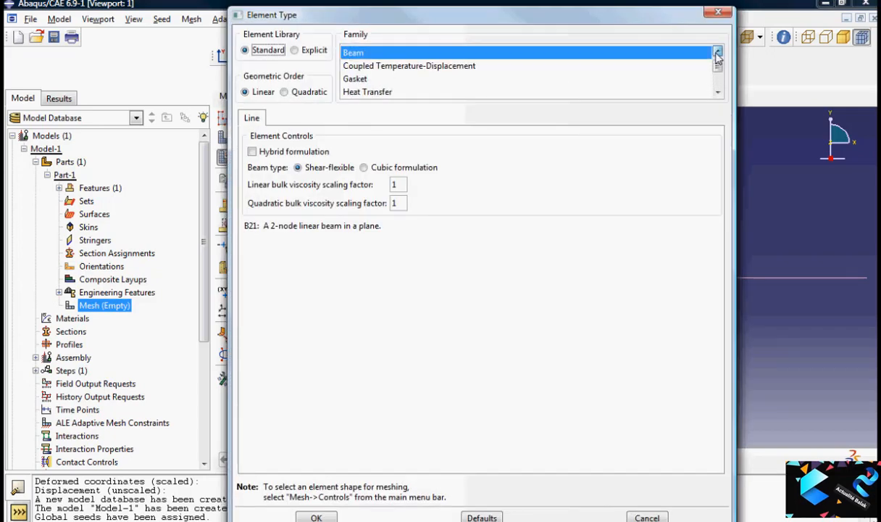
click(716, 52)
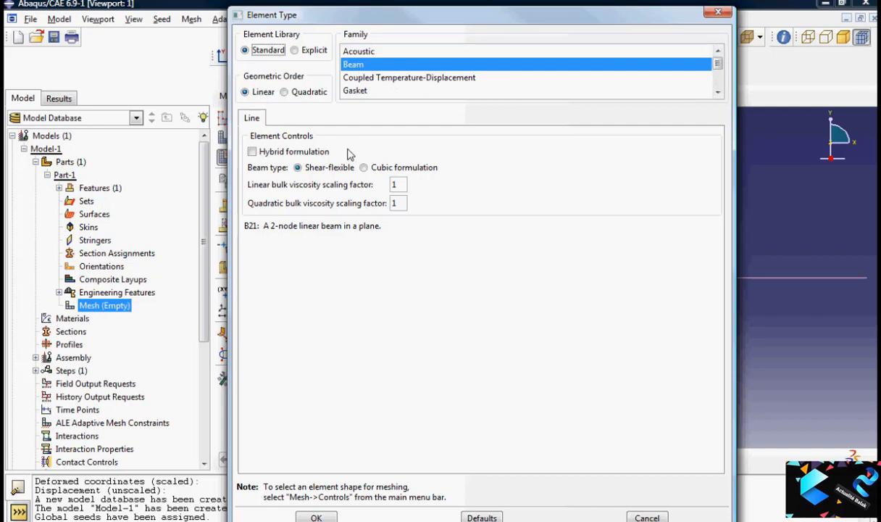
click(376, 172)
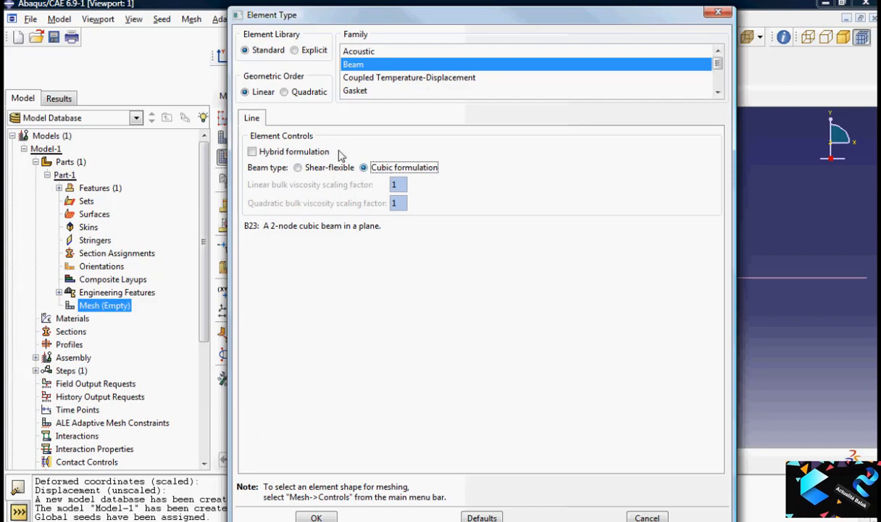
click(317, 517)
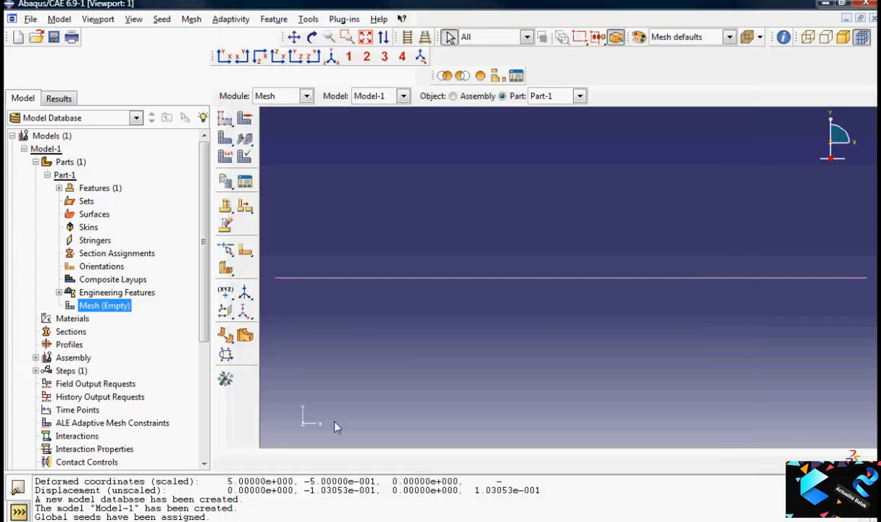
click(226, 138)
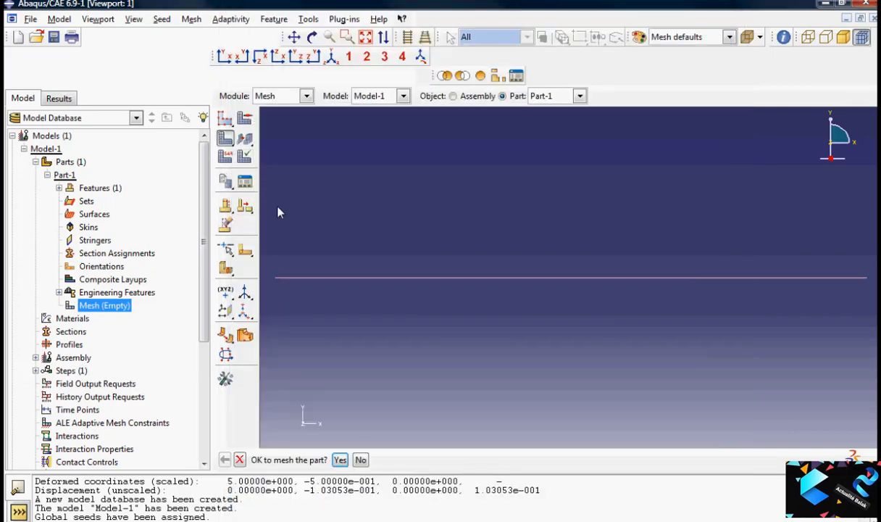
click(340, 460)
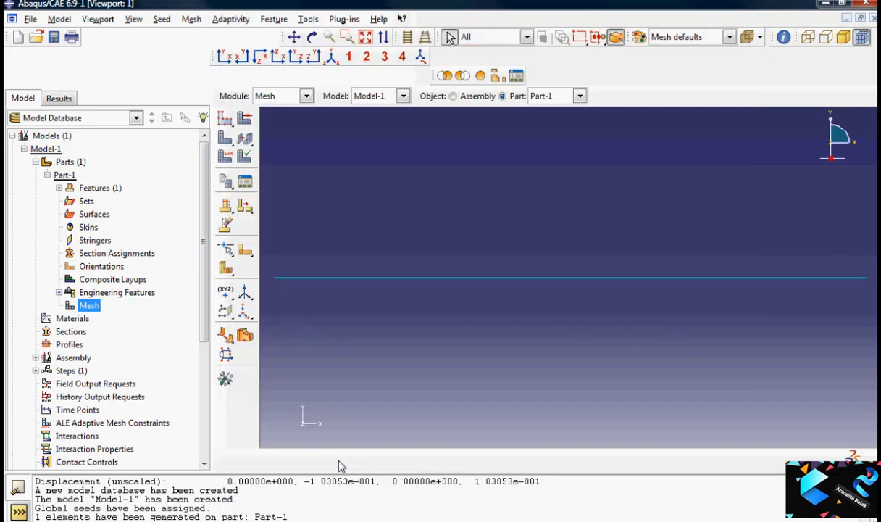
Step: Create an isotropic elastic material with a Young's modulus of 200000 and a Poisson's ratio of 0.3
click(72, 319)
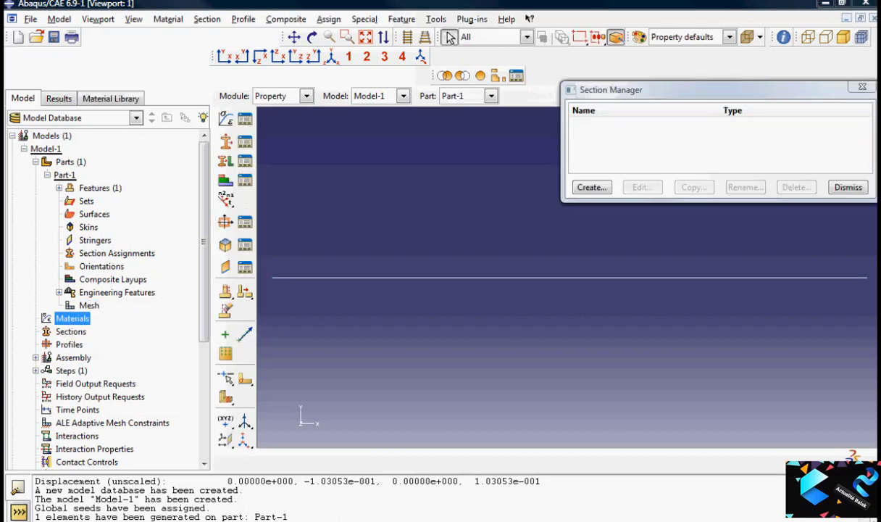
drag(168, 79, 298, 36)
click(241, 199)
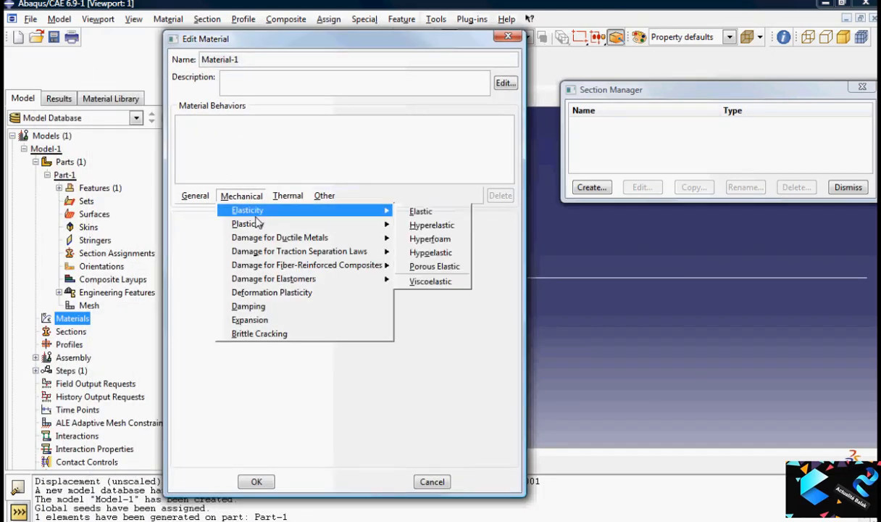
mouse_move(250, 211)
click(415, 216)
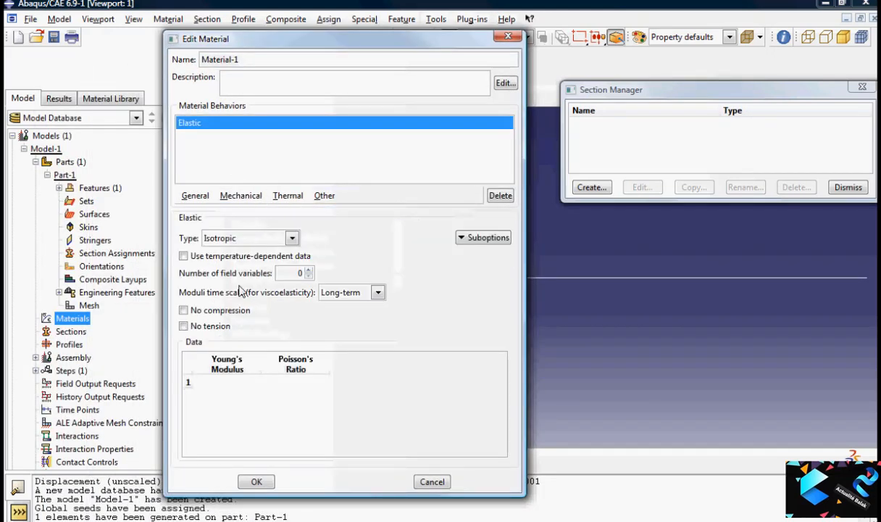
click(227, 382)
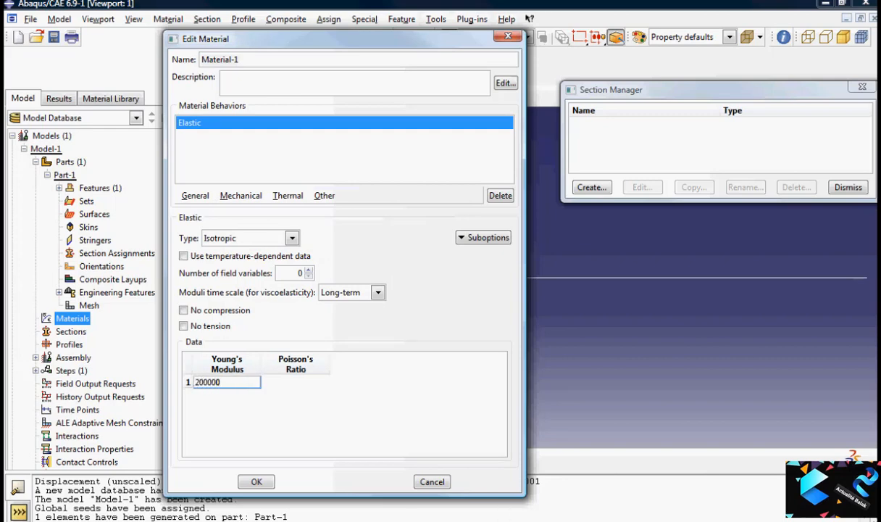
text(200000)
click(287, 383)
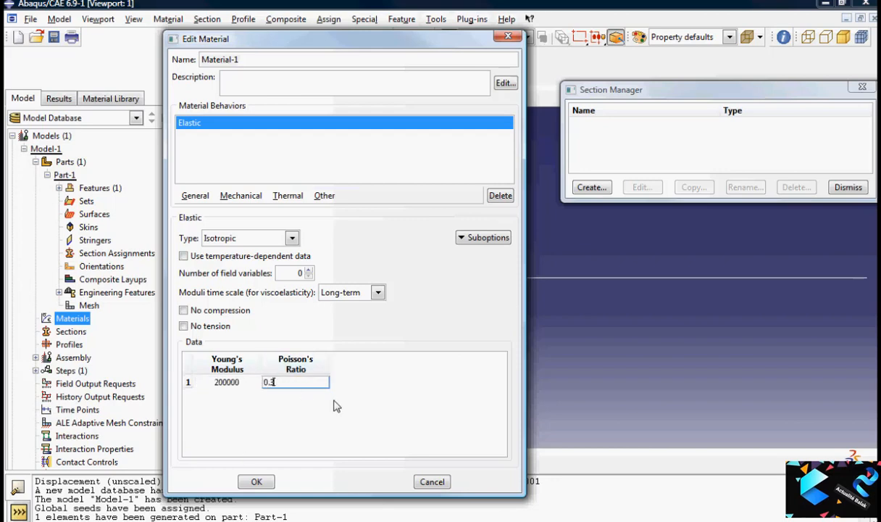
click(256, 482)
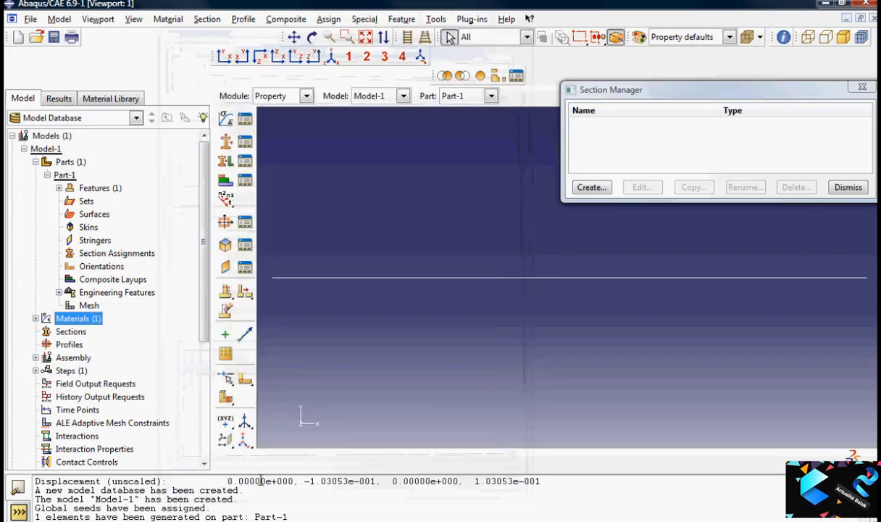
Step: Start a new beam section and set its section integration to before analysis
double_click(65, 333)
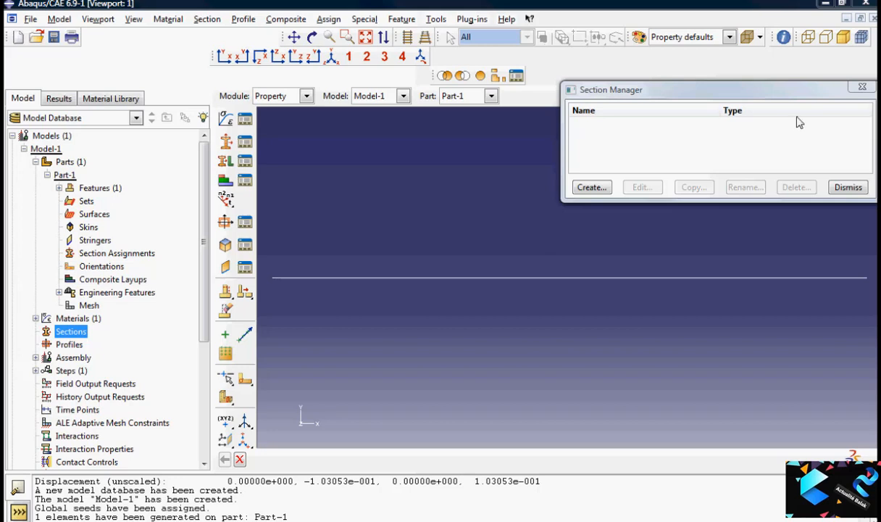
drag(148, 132, 260, 111)
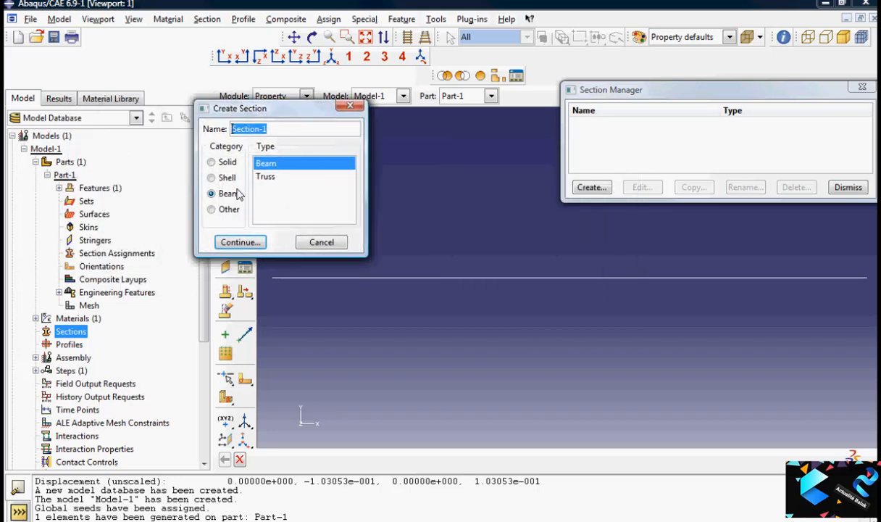
click(239, 244)
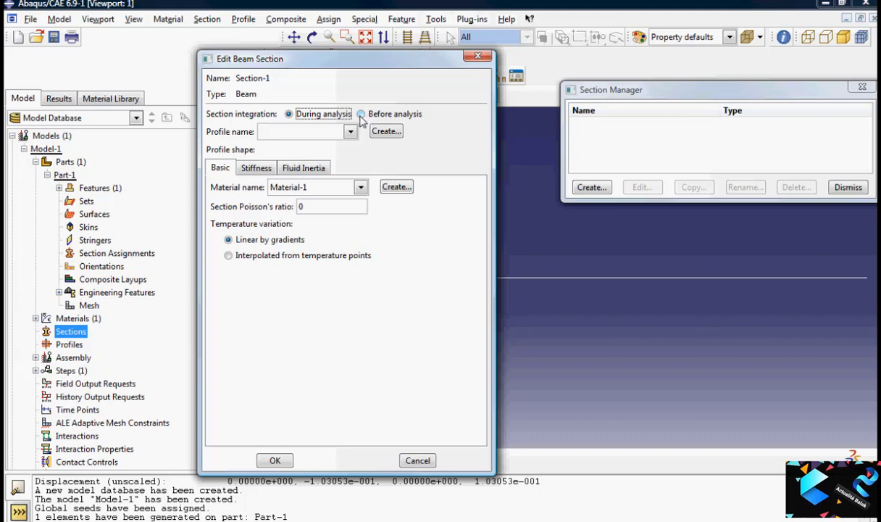
click(360, 115)
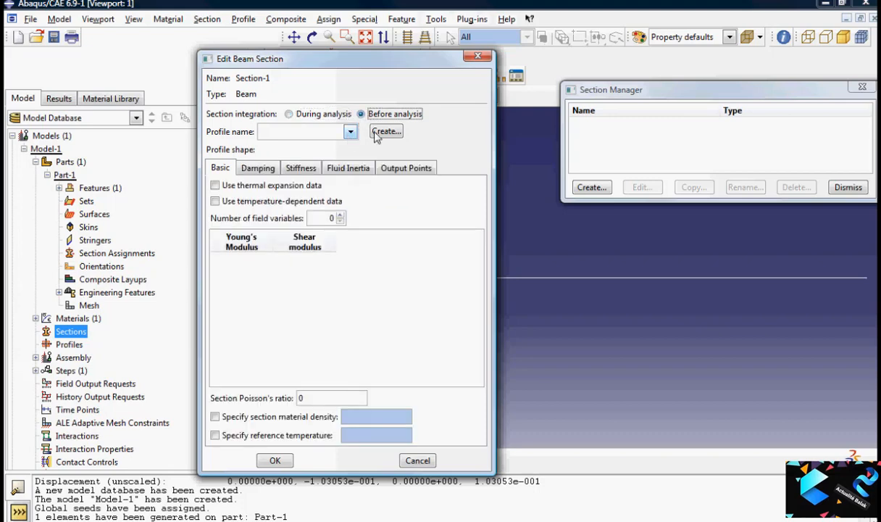
Step: Create a rectangular profile for the beam section with a = 0.25 and b = 0.5
click(382, 133)
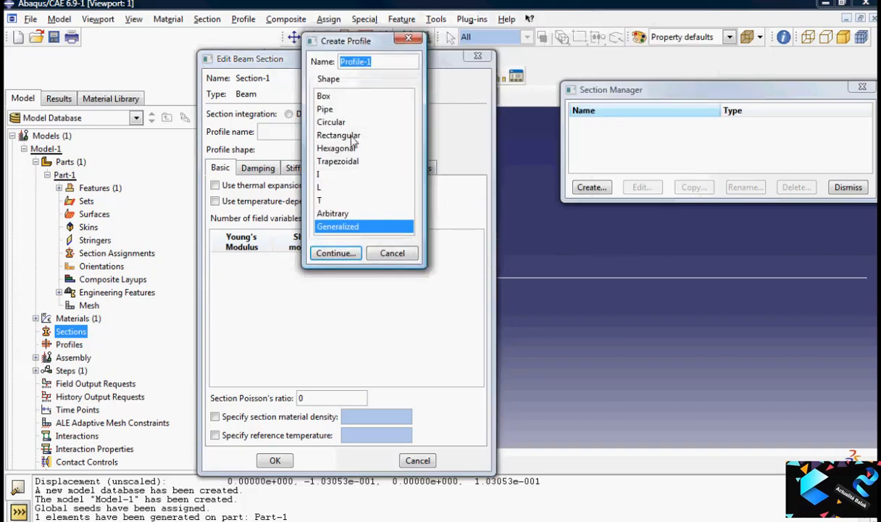
click(350, 137)
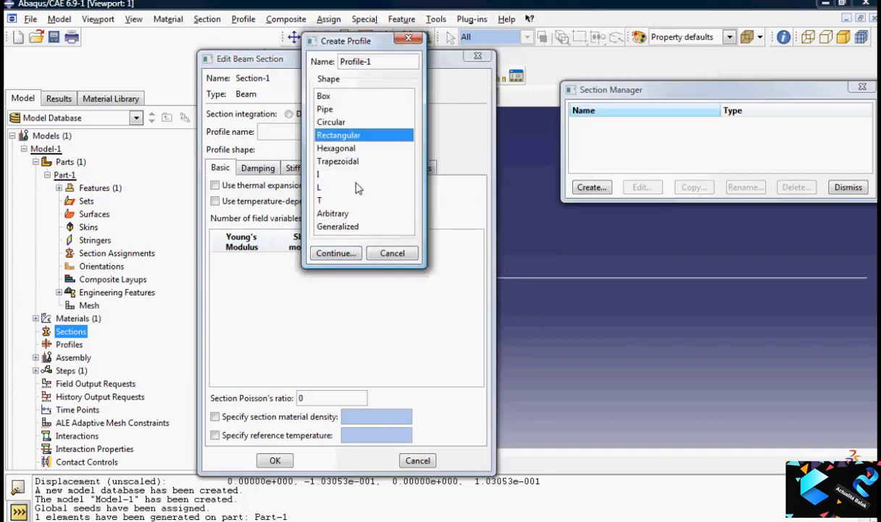
click(336, 254)
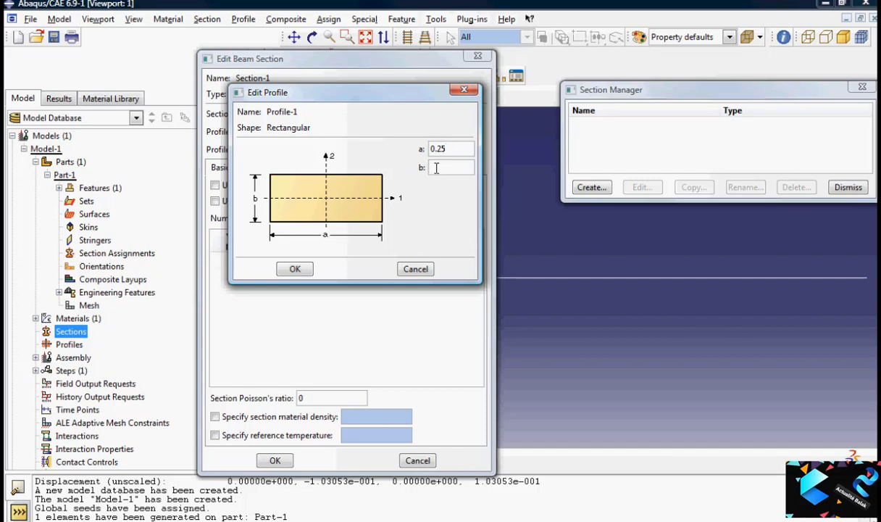
key(Tab)
text(0.5)
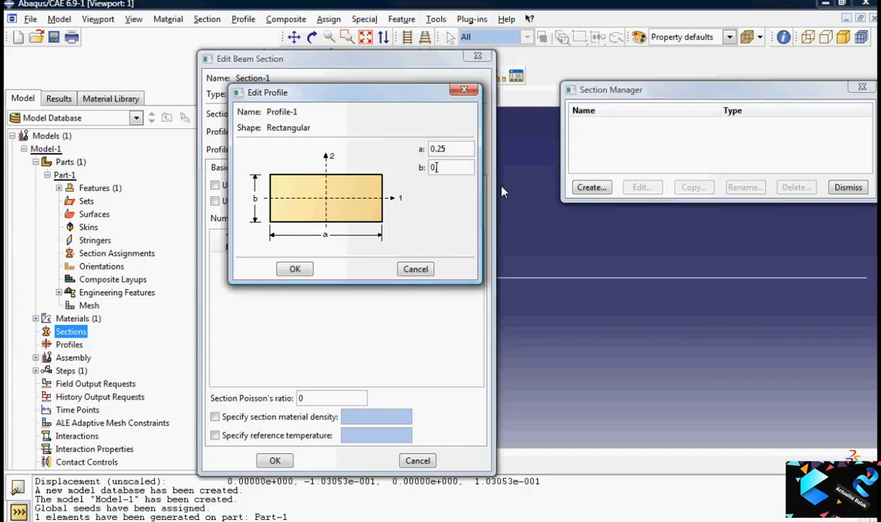
click(293, 269)
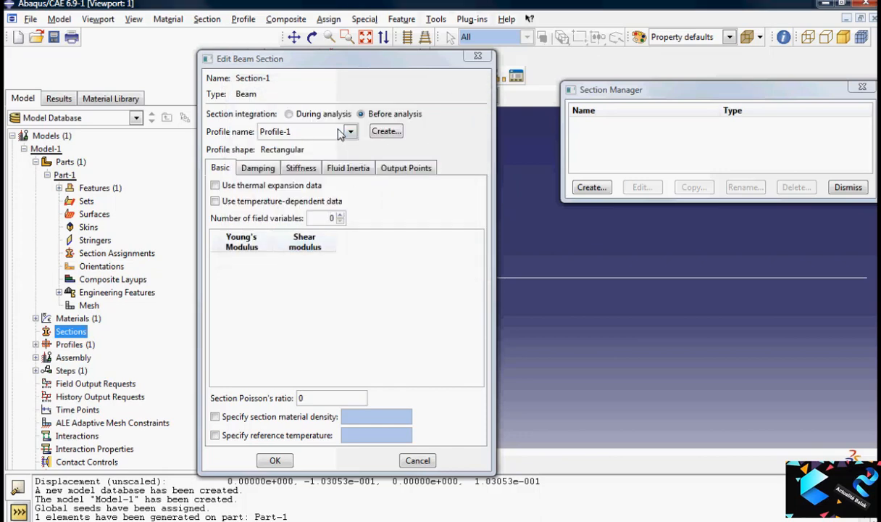
Step: Set the beam section's Young's modulus to 200000 and shear modulus to 77000, and finish creating the section
click(294, 170)
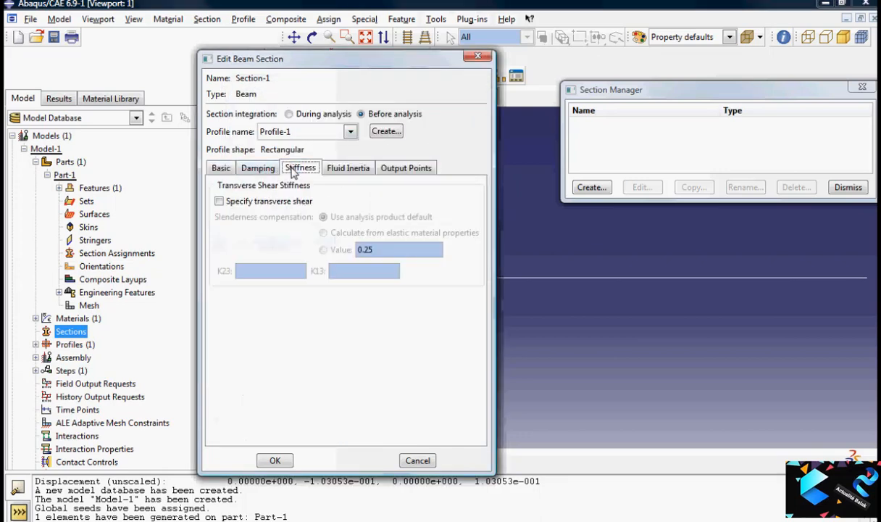
click(263, 170)
click(218, 168)
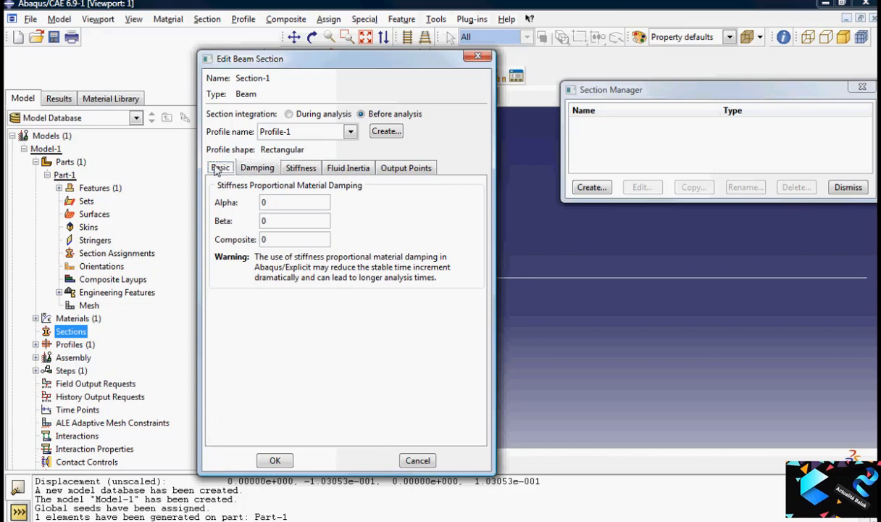
click(242, 260)
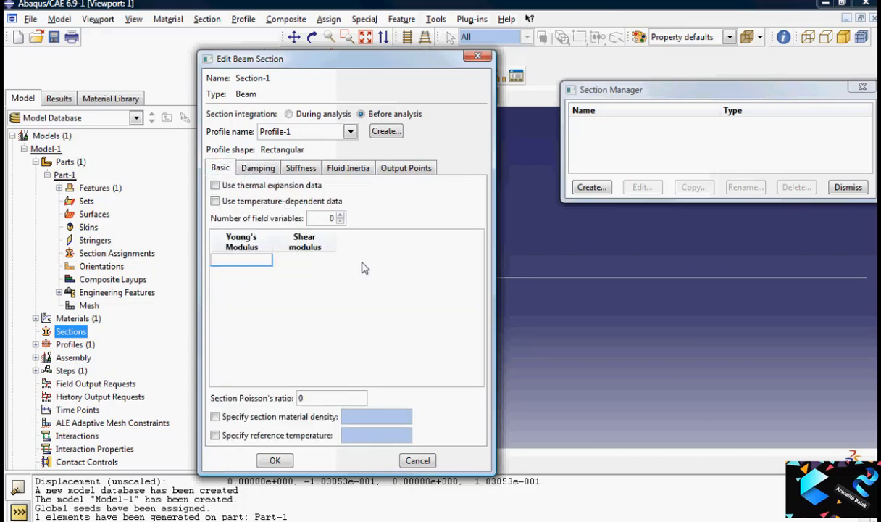
text(200000)
click(276, 461)
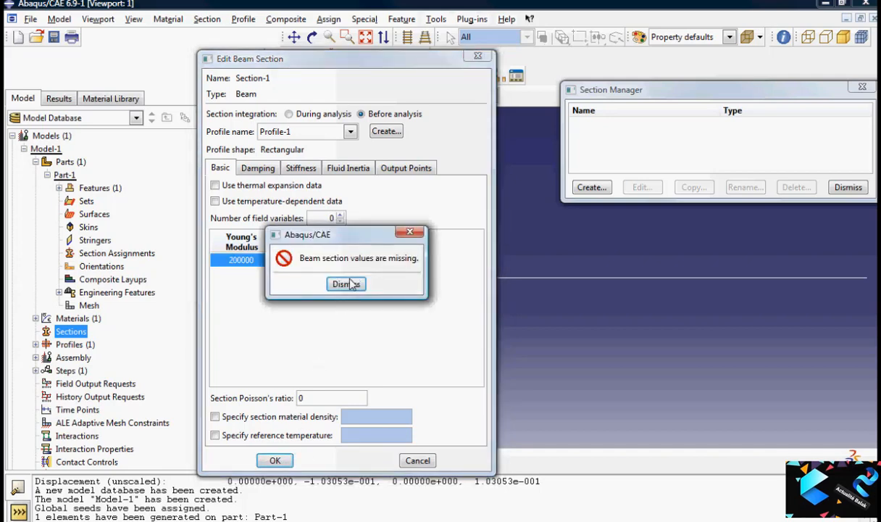
click(346, 284)
click(314, 260)
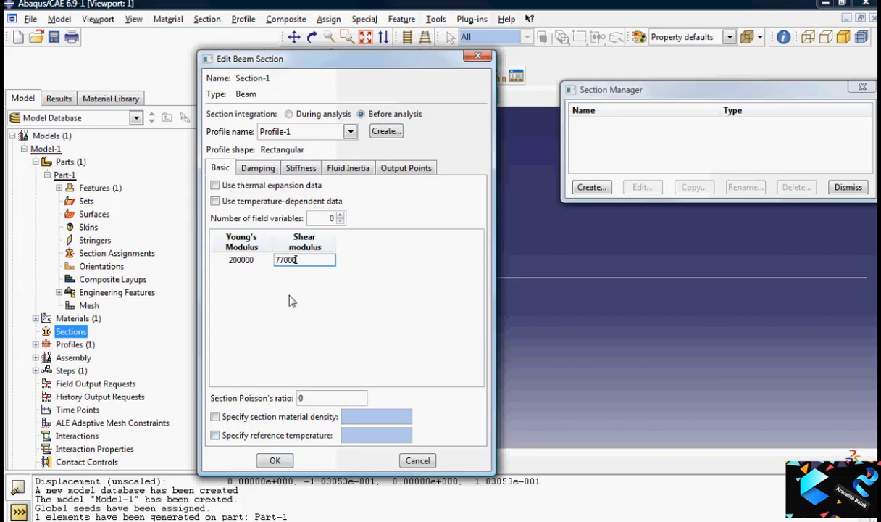
click(275, 461)
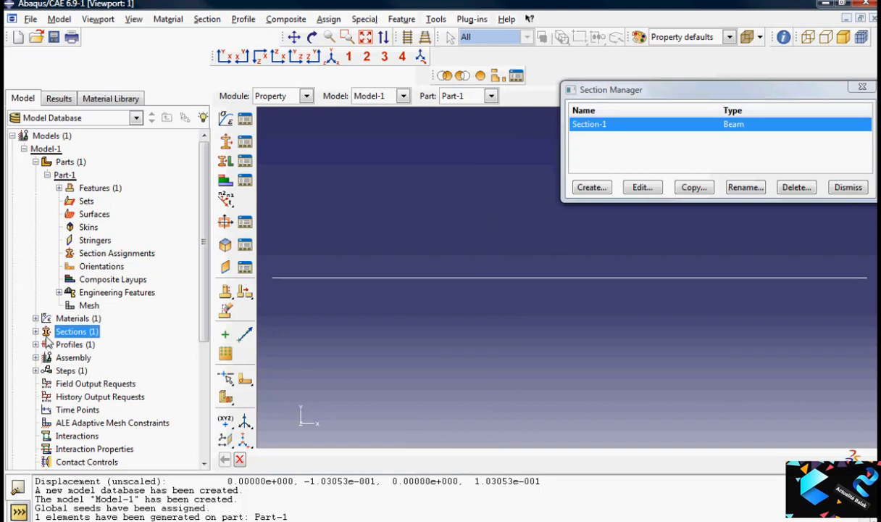
Step: Assign the beam section Section-1 to the whole wire of the part
click(226, 163)
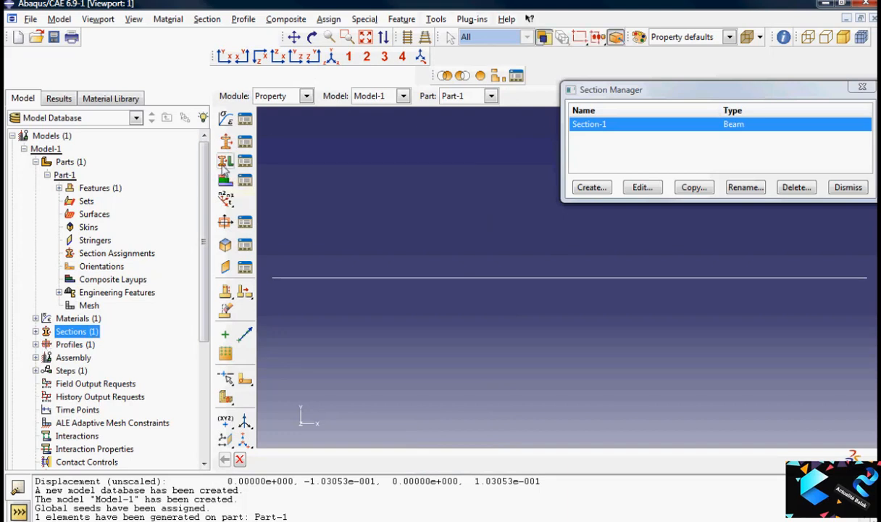
click(356, 279)
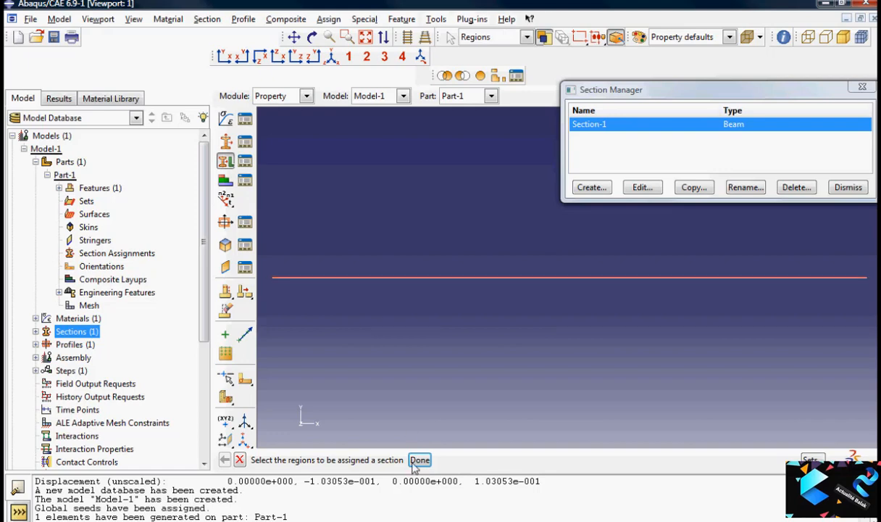
click(418, 459)
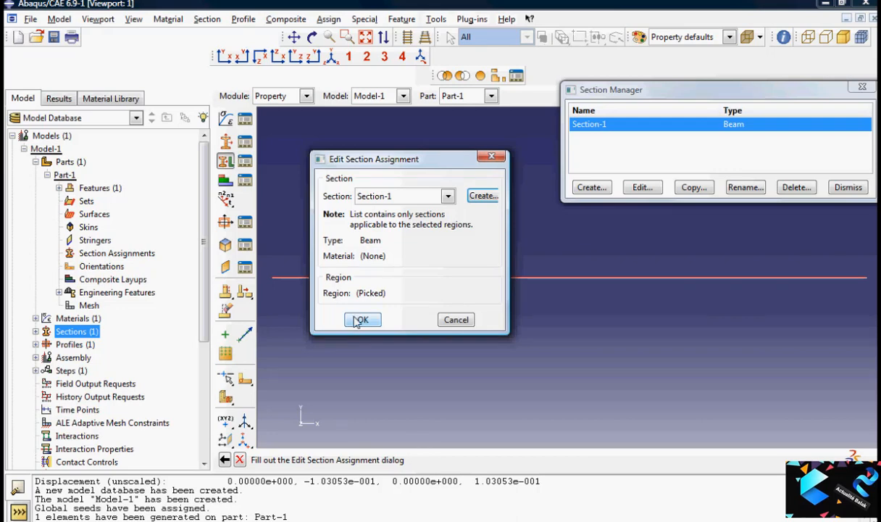
click(361, 320)
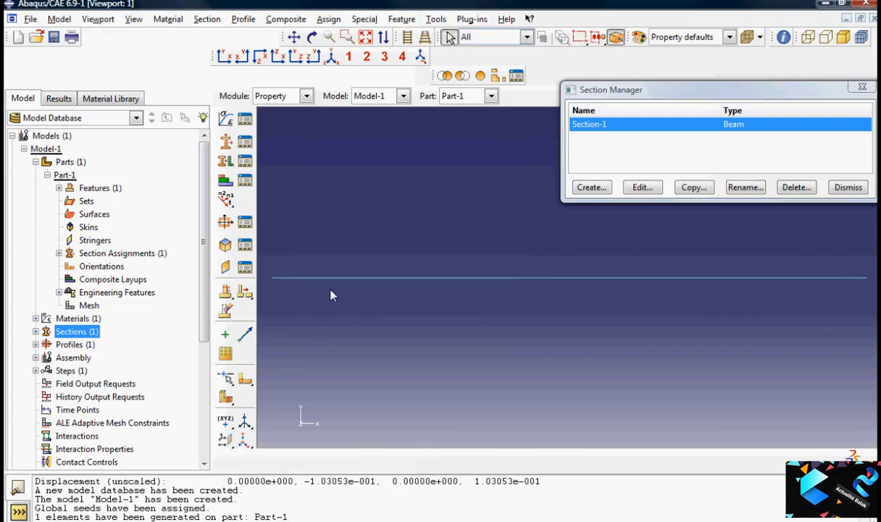
Step: Assign a beam section orientation to the wire with an n1 direction of 0.0,0.0,-1.0
click(227, 199)
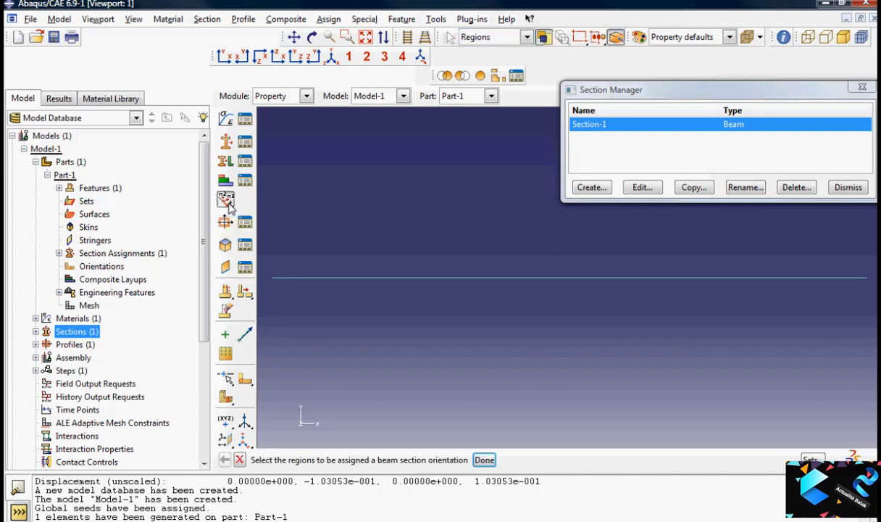
click(411, 278)
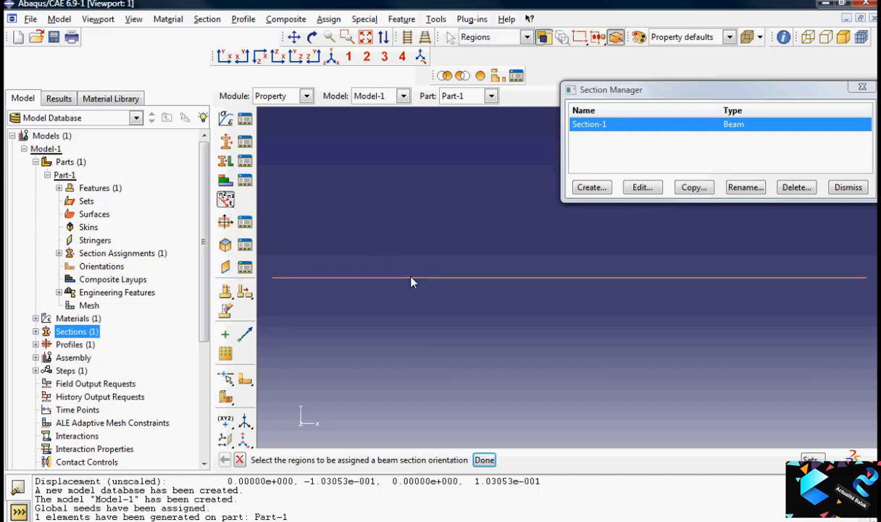
click(483, 459)
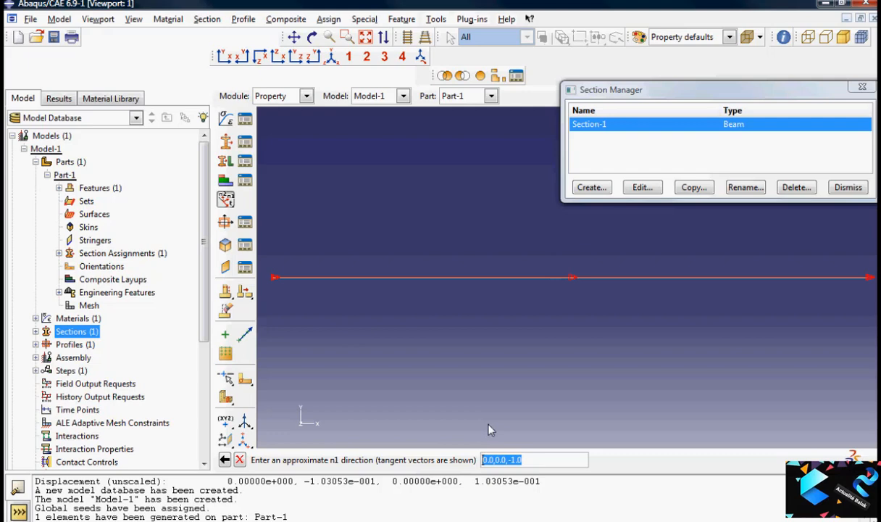
key(Return)
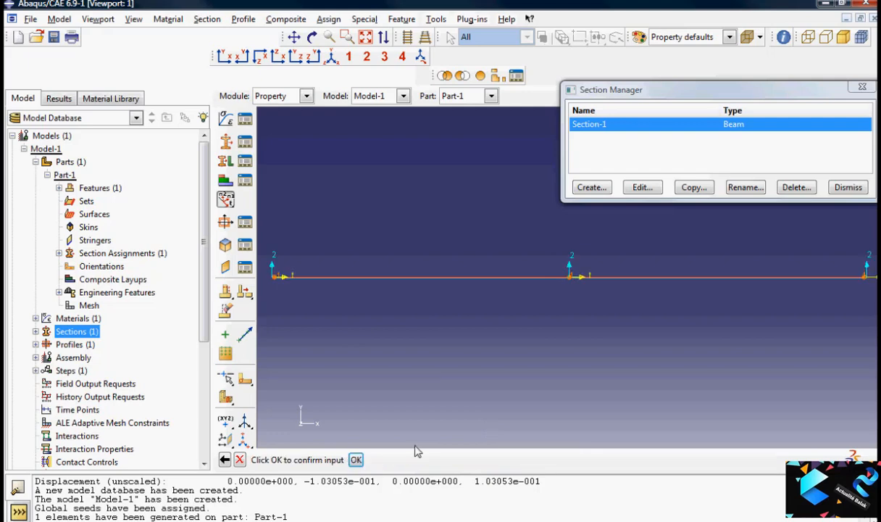
click(356, 459)
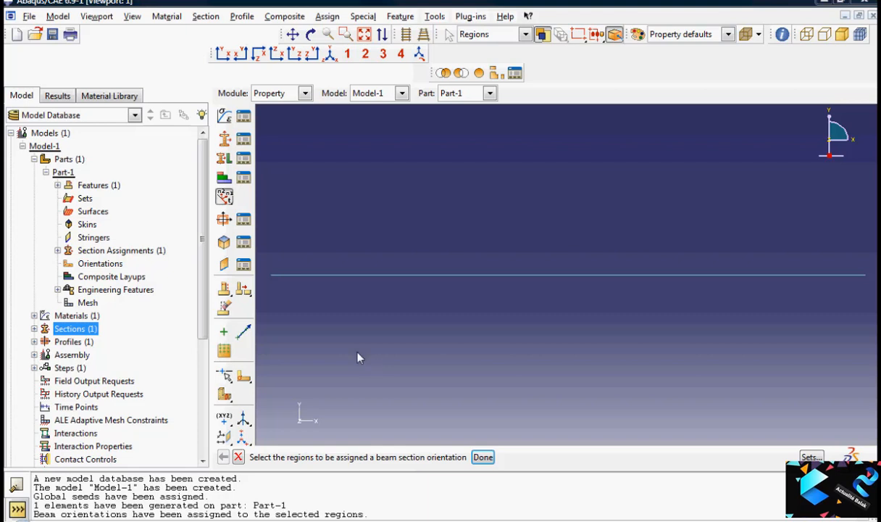
Step: Create a dependent instance of Part-1 in the assembly
click(72, 355)
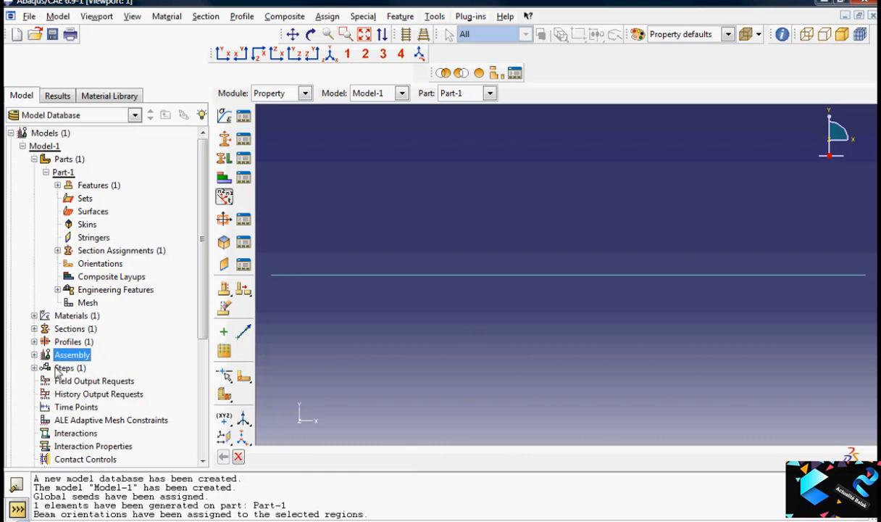
click(34, 354)
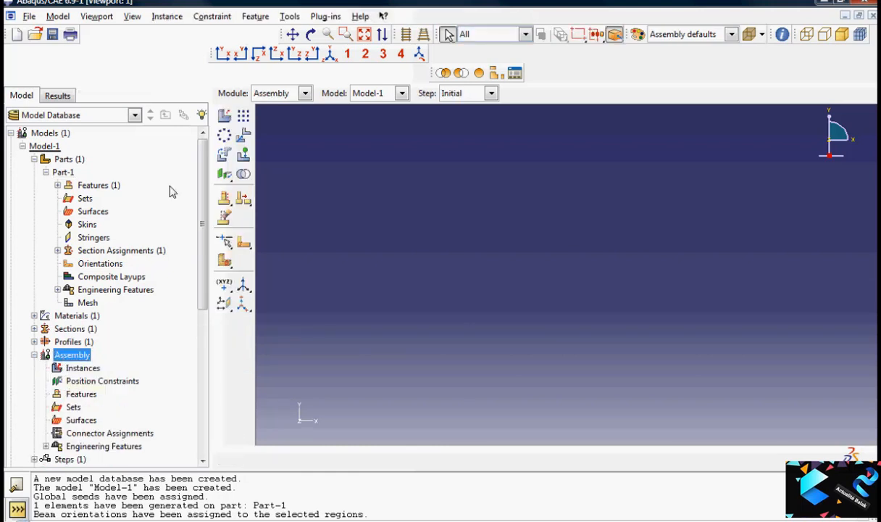
click(224, 116)
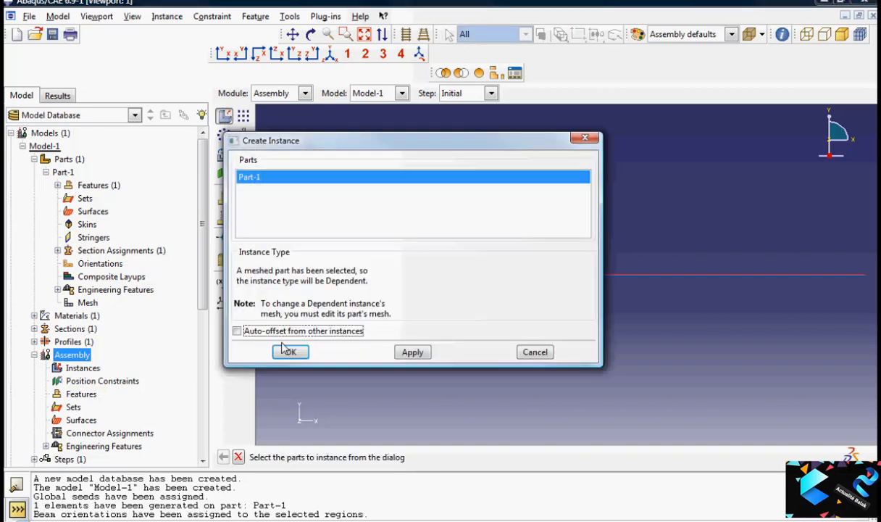
click(289, 353)
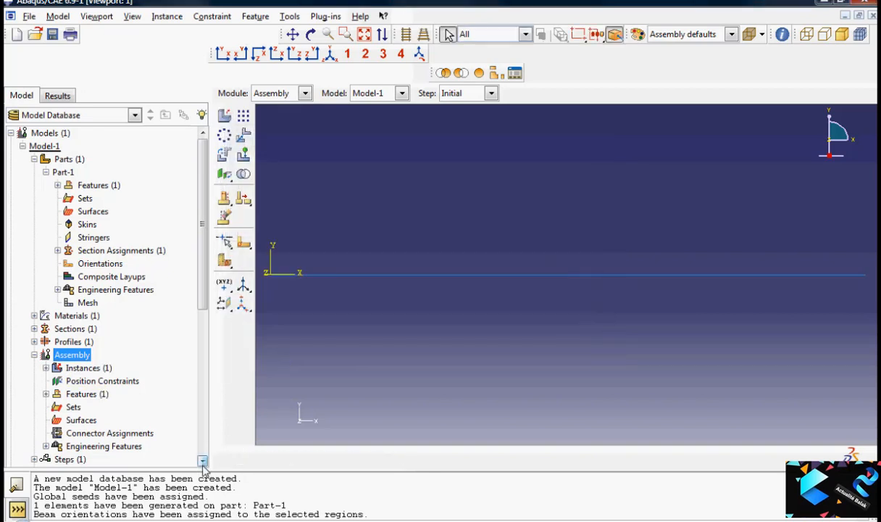
Step: Create a Static, General analysis step after the Initial step, keeping its default settings
scroll(205, 462, down, 4)
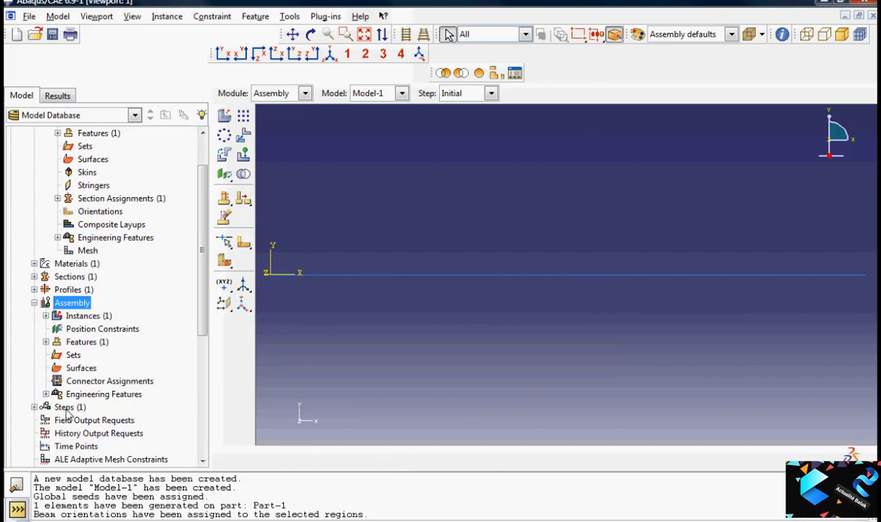
double_click(67, 407)
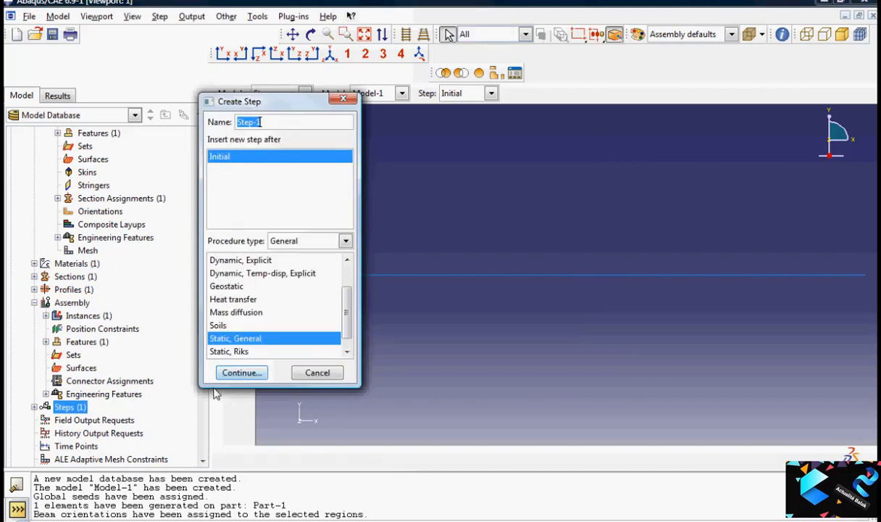
click(227, 375)
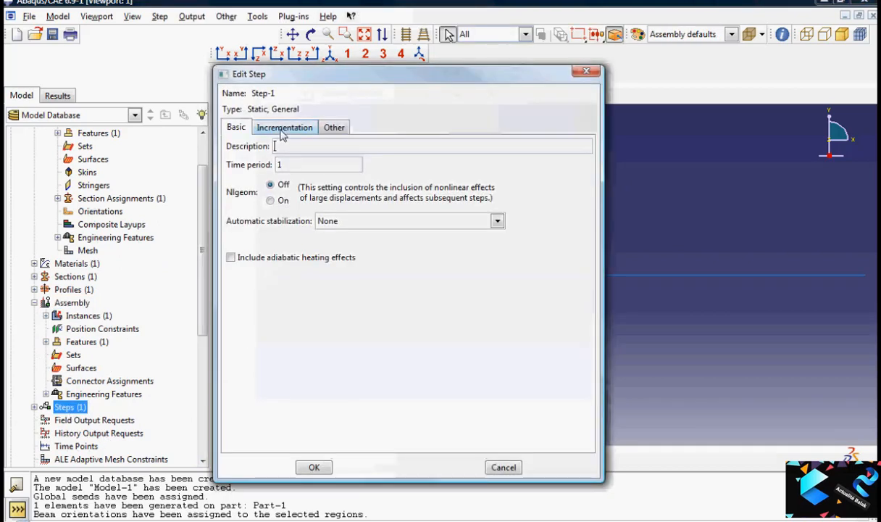
click(312, 467)
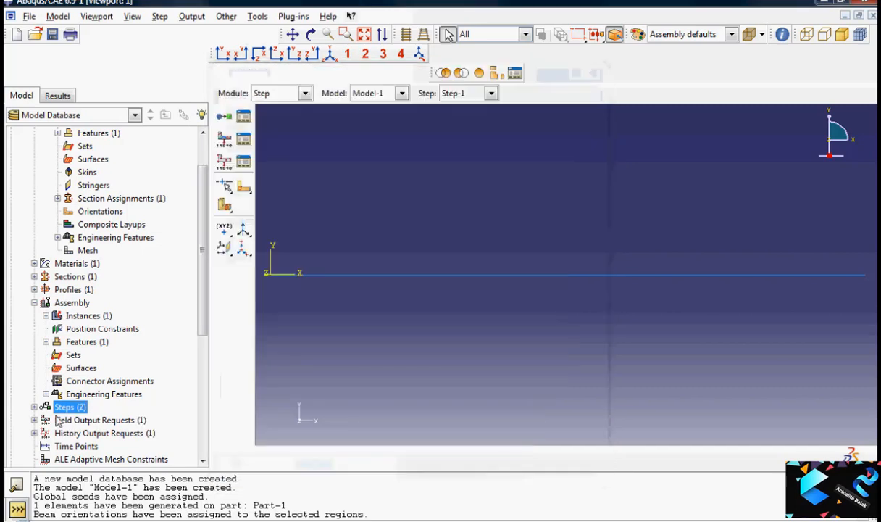
Step: Create an encastre boundary condition in Step-1 at the beam's end point on the origin
click(35, 407)
click(45, 433)
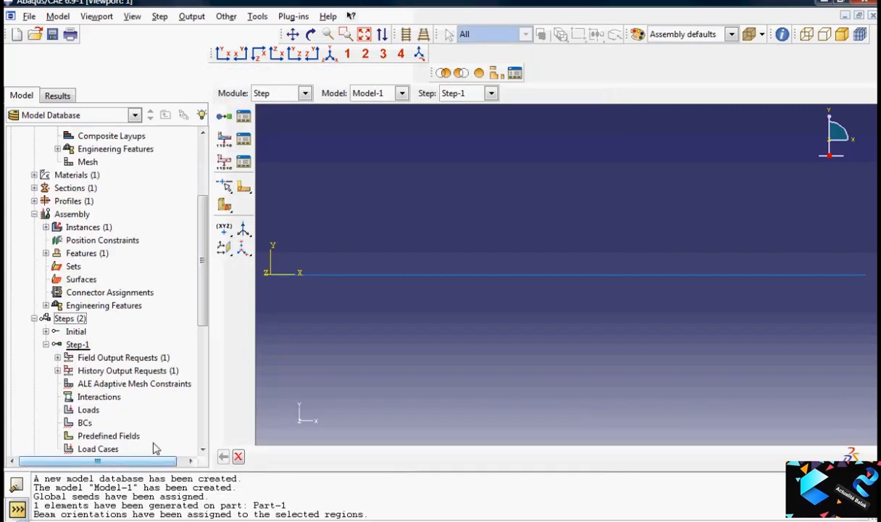
scroll(190, 435, down, 3)
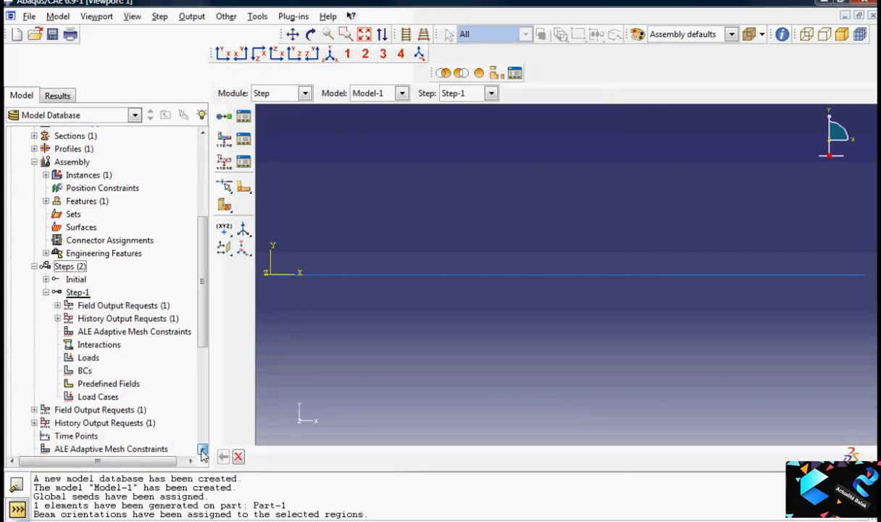
double_click(85, 369)
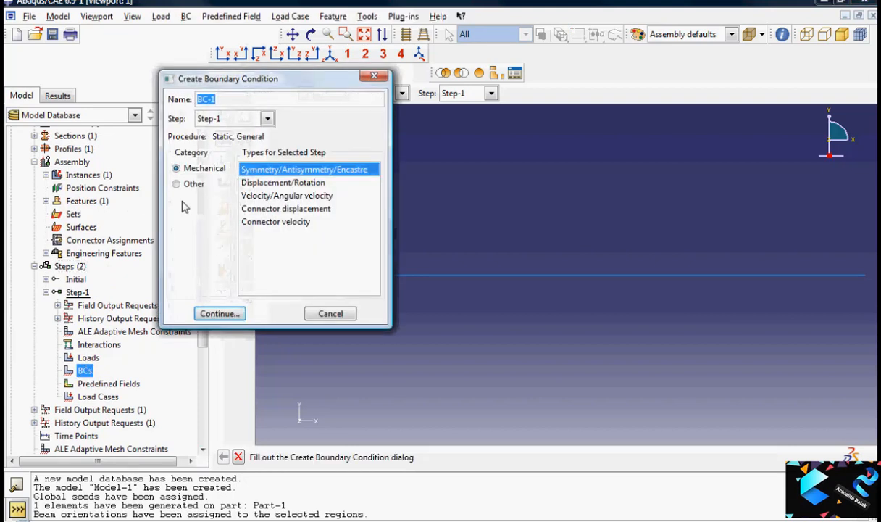
click(218, 314)
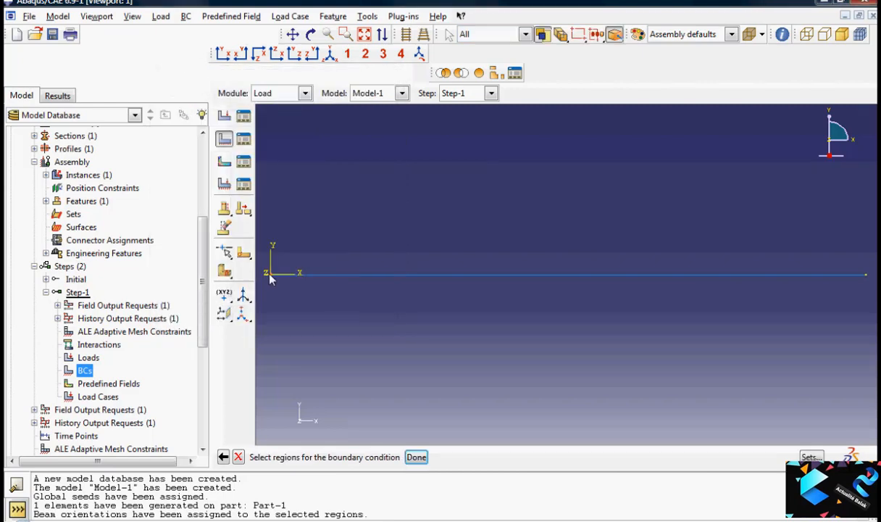
click(416, 457)
click(347, 265)
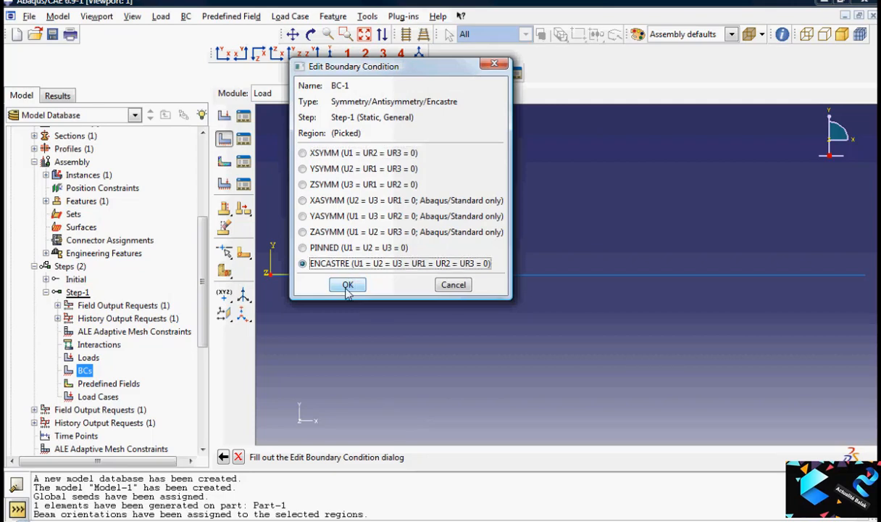
click(348, 285)
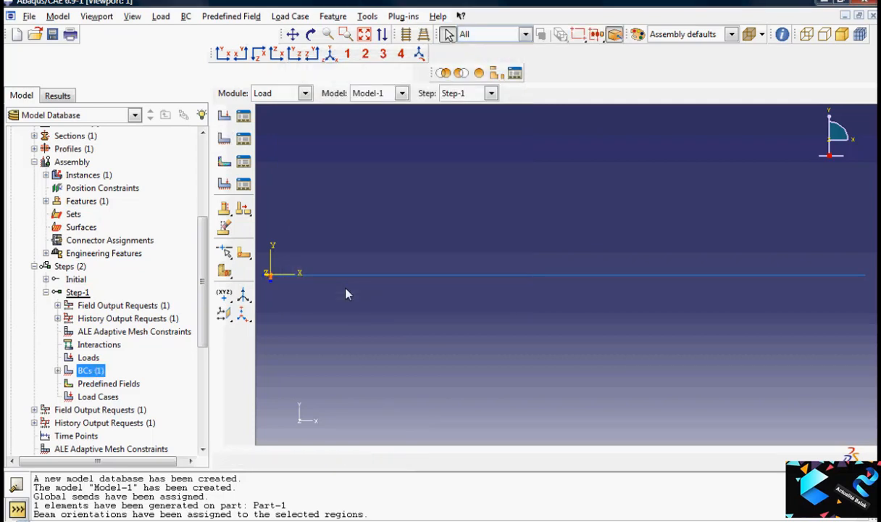
Step: Create a downward concentrated force (CF2) in Step-1 at the beam's free end, opposite the encastre support
double_click(88, 357)
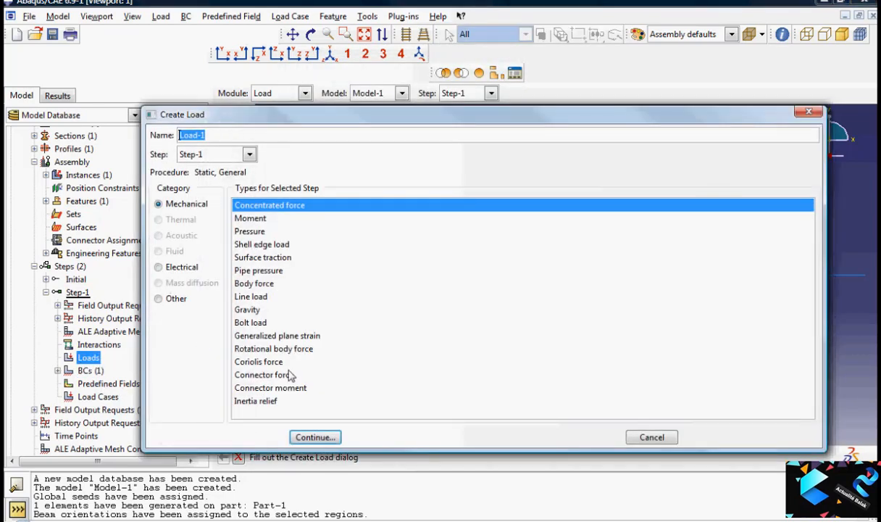
click(315, 437)
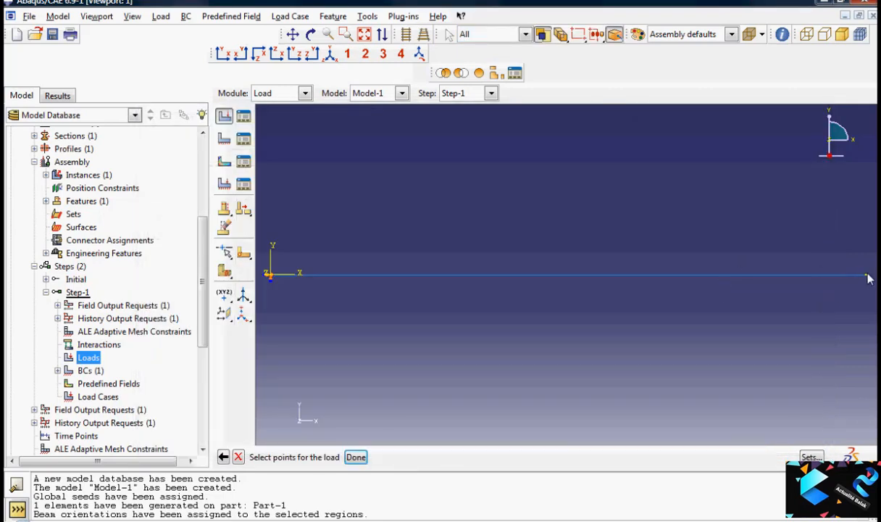
click(867, 276)
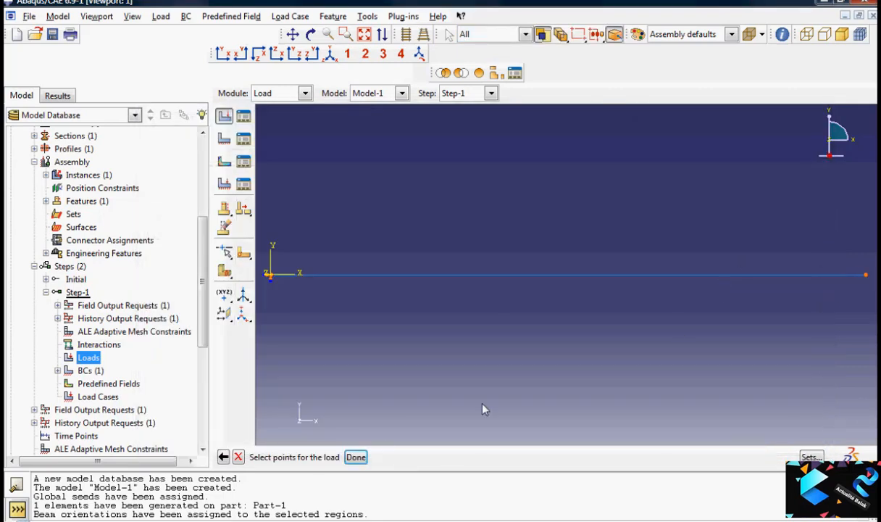
click(356, 458)
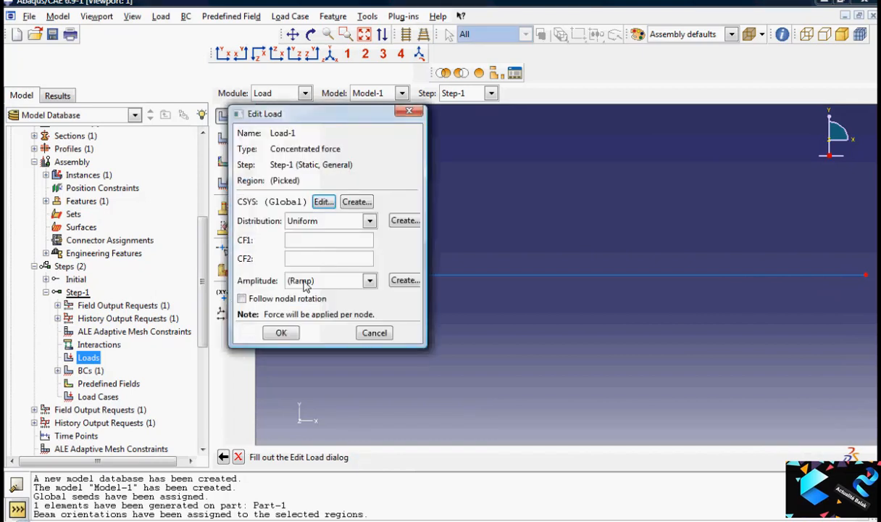
click(313, 259)
click(280, 333)
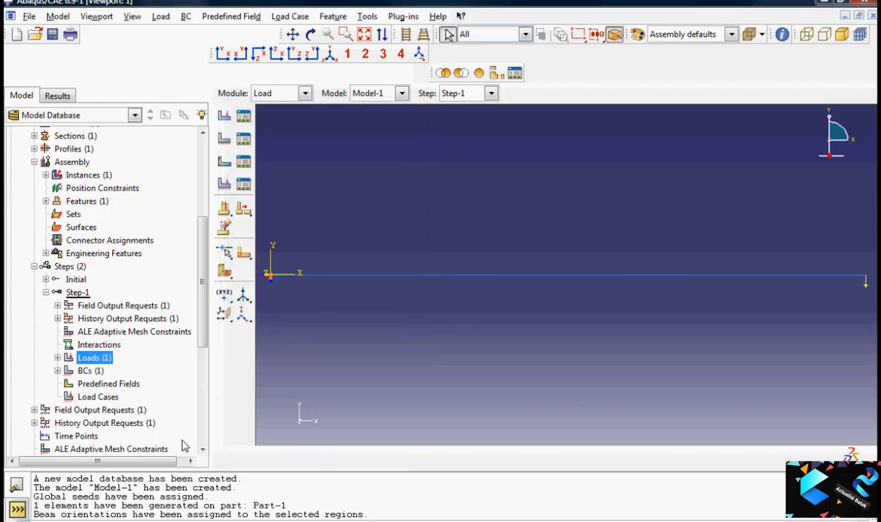
click(202, 450)
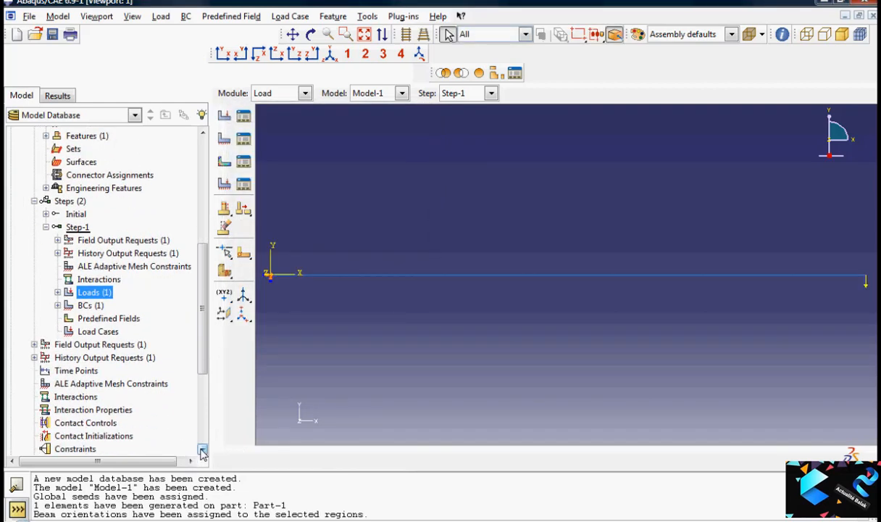
Step: Create a full-analysis job named 1 for Model-1, keeping the default job settings
click(203, 451)
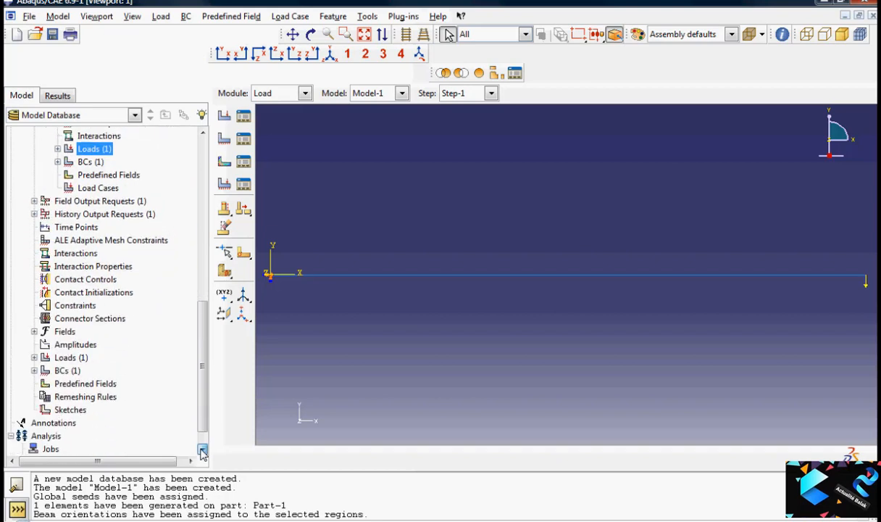
double_click(50, 437)
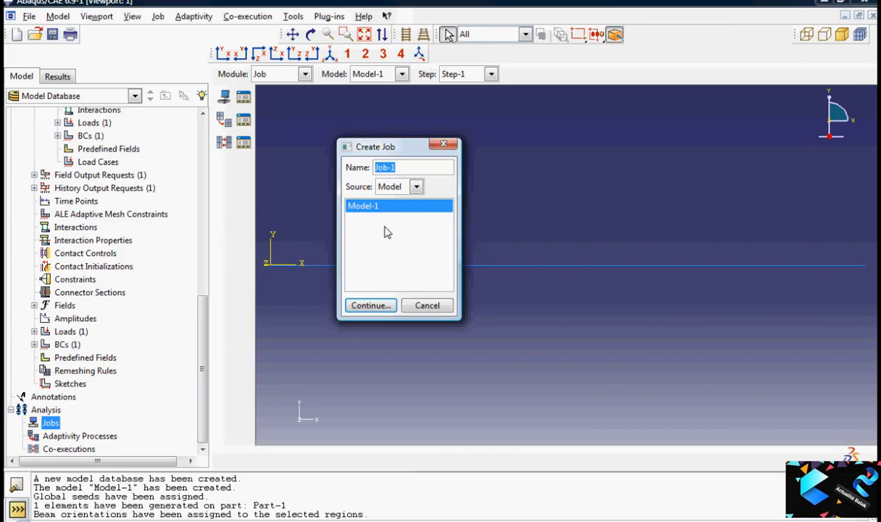
text(1)
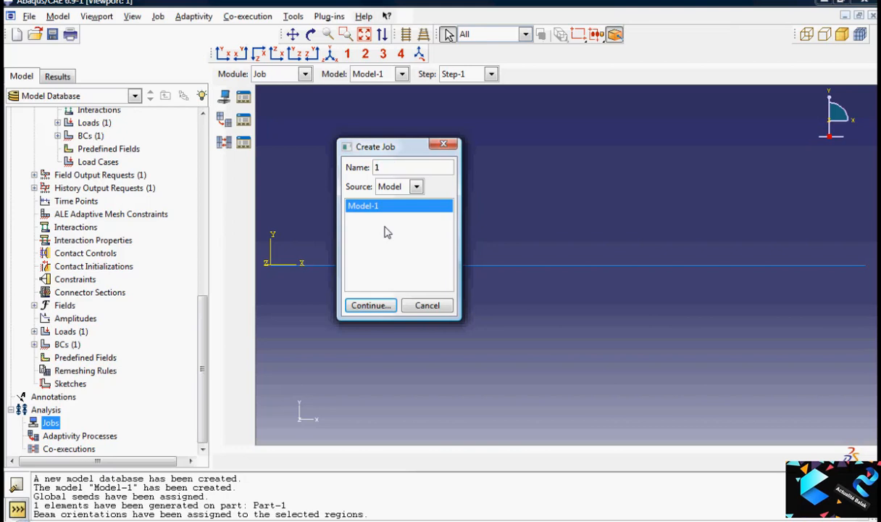
click(371, 306)
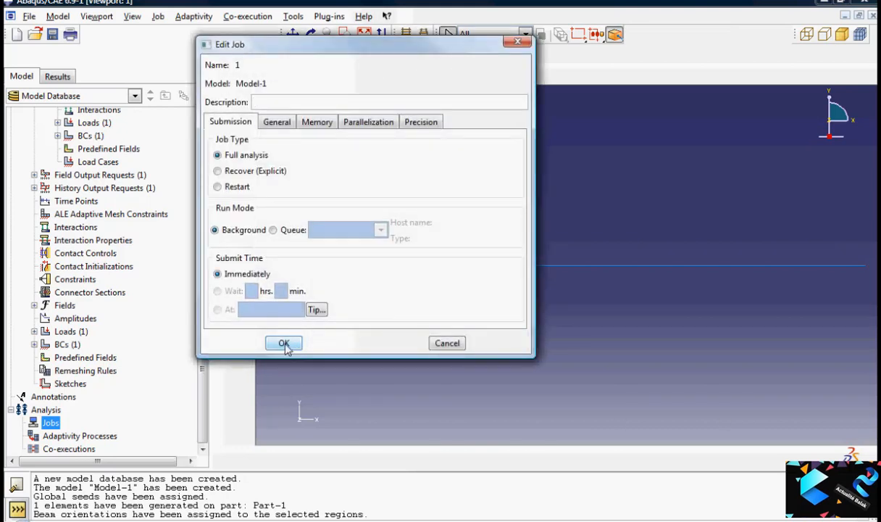
click(283, 343)
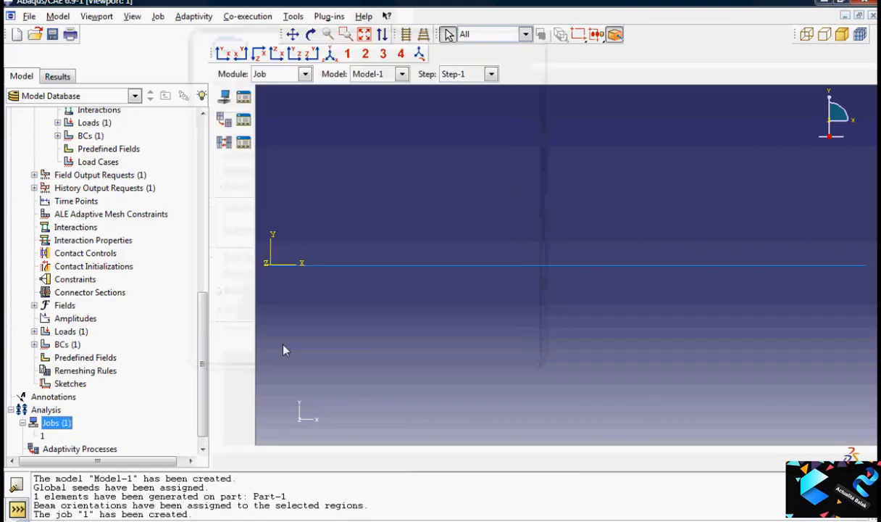
Step: Submit job 1 for analysis, overwriting its existing job files
right_click(45, 436)
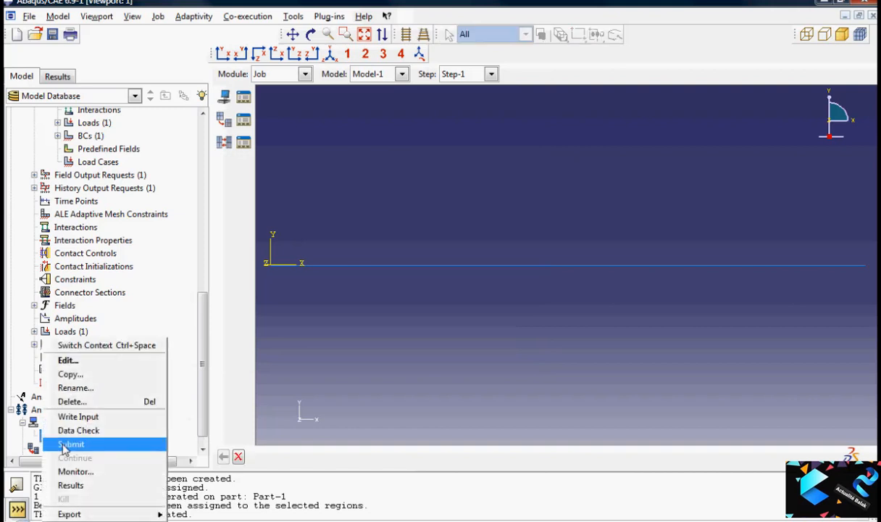
click(65, 446)
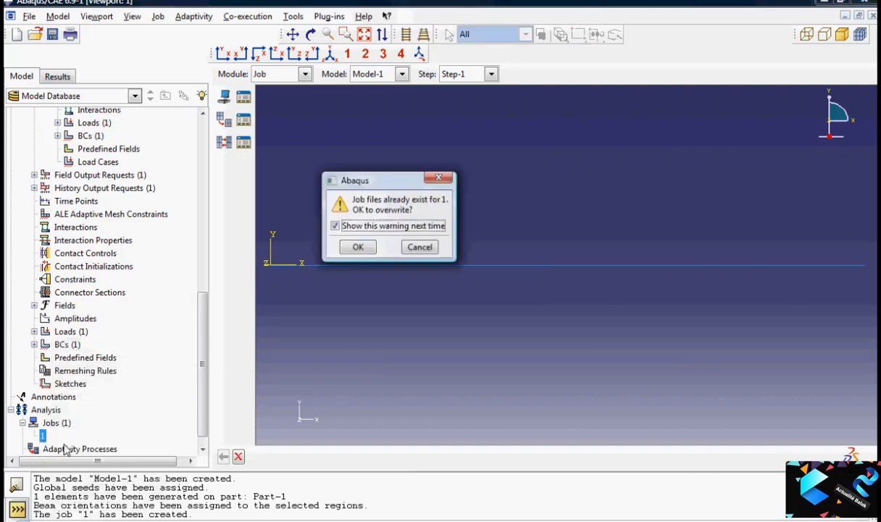
click(355, 247)
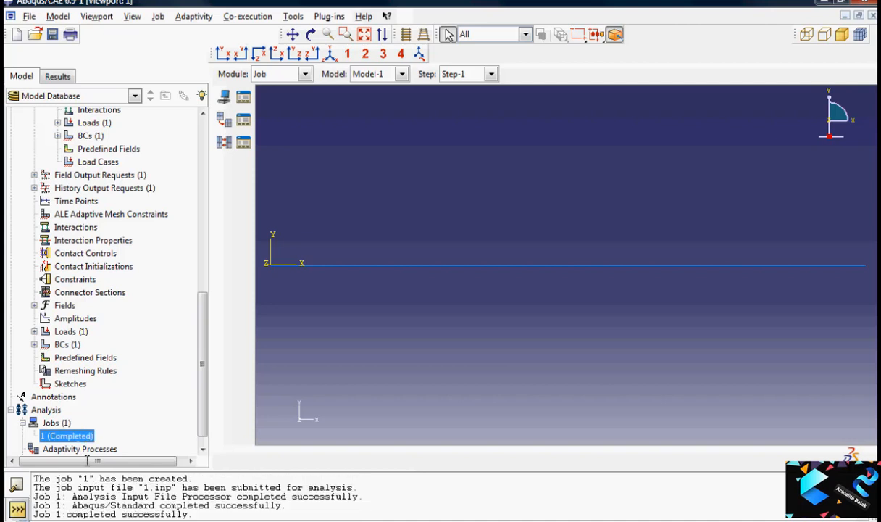
Step: Open the results of job 1 and plot the beam's deformed shape
right_click(73, 433)
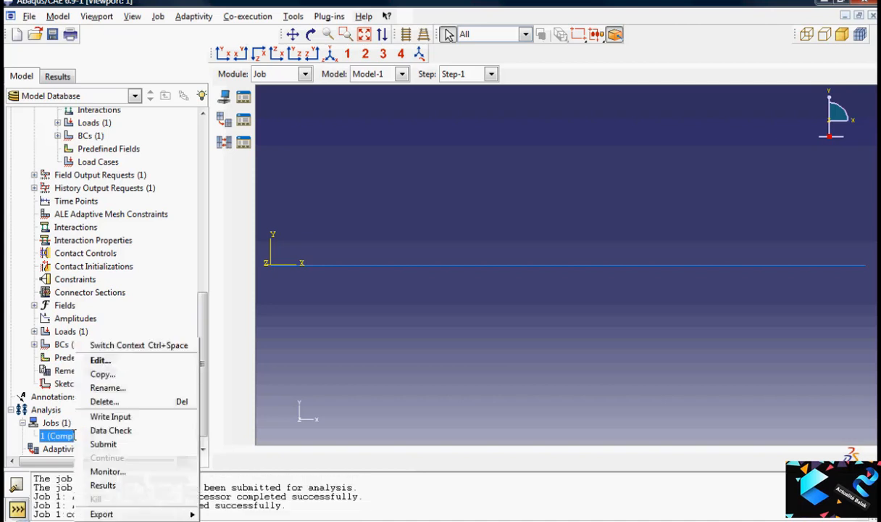
click(103, 486)
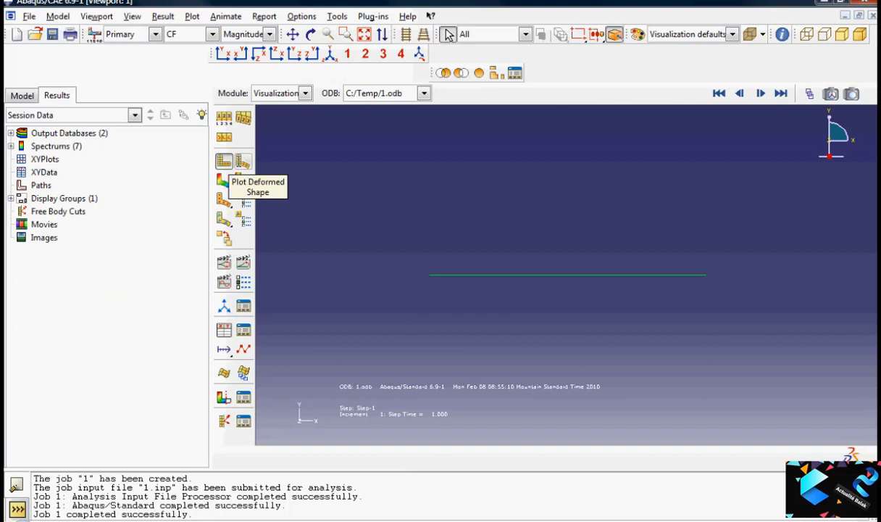
click(243, 161)
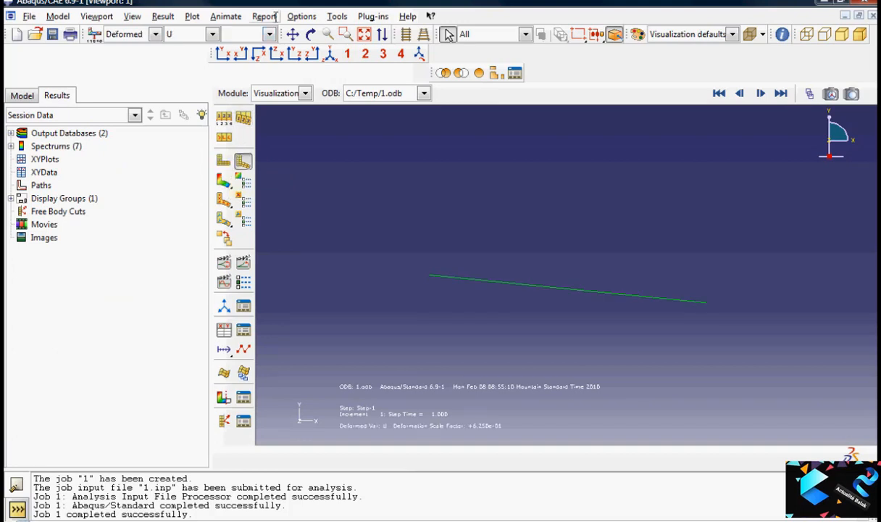
Step: Query the coordinates and displacement of the node at the beam's loaded free end
click(337, 16)
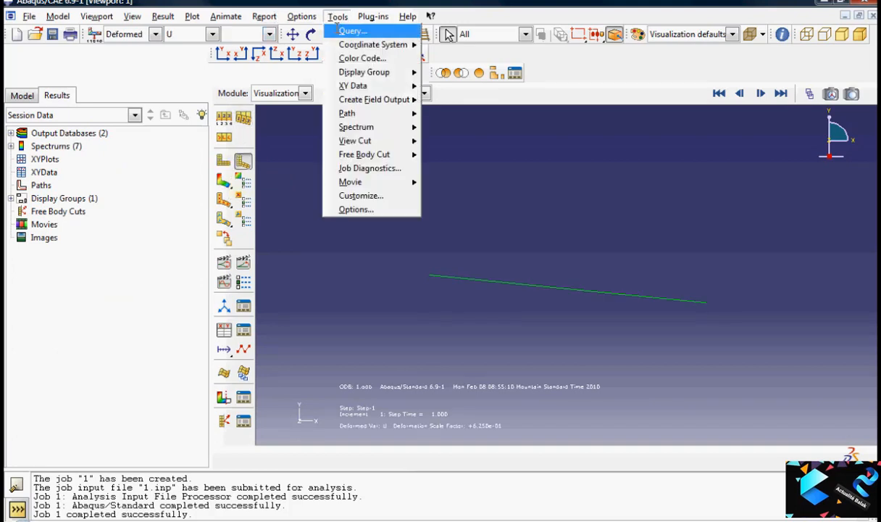
click(339, 29)
click(109, 146)
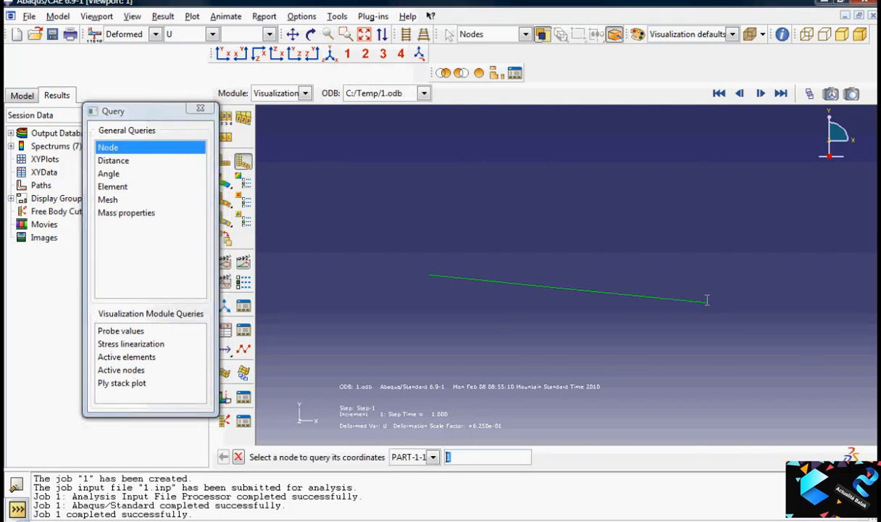
click(707, 302)
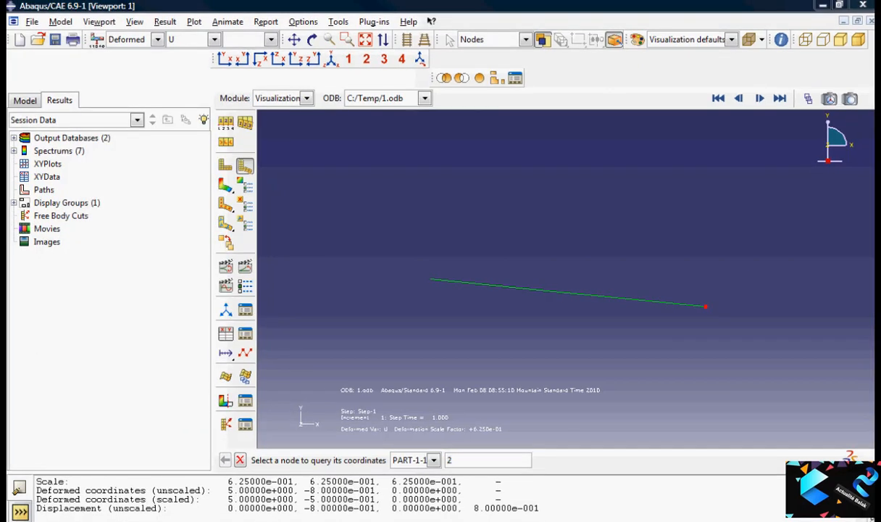
Step: Change Part-1's mesh element type to the linear shear-flexible beam B21
click(27, 102)
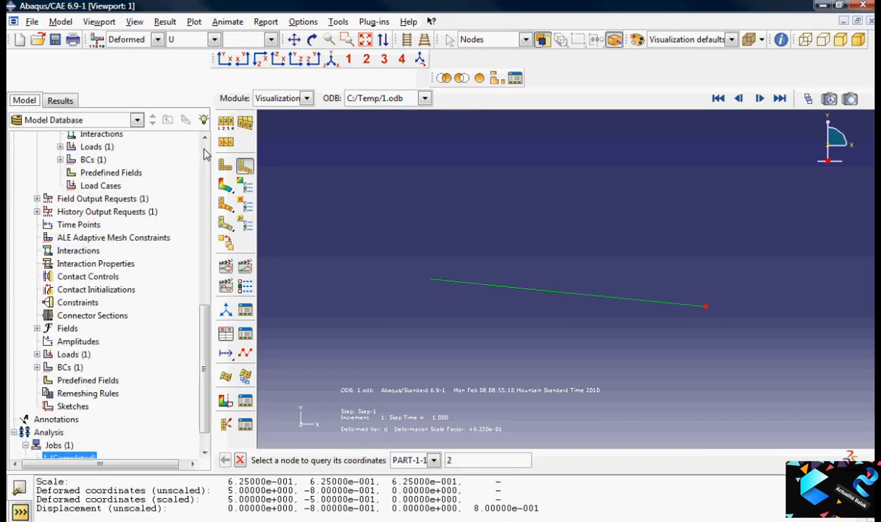
scroll(205, 154, up, 10)
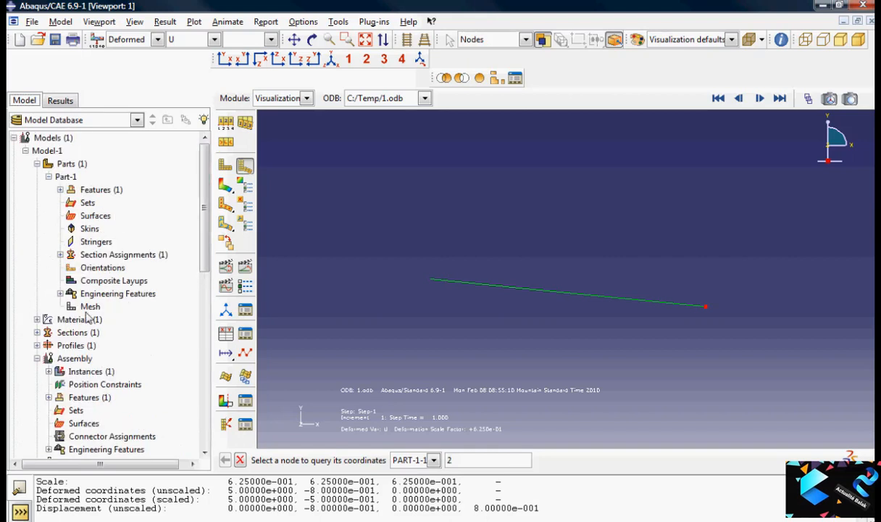
double_click(88, 307)
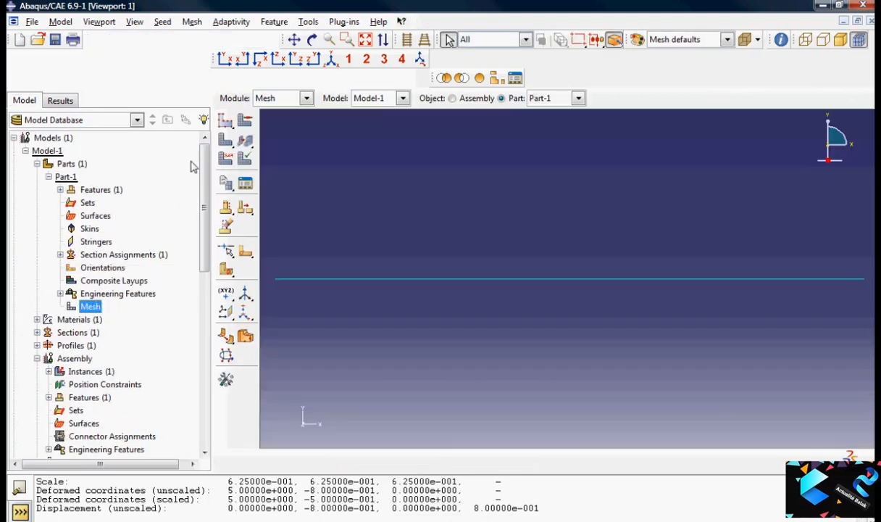
click(226, 160)
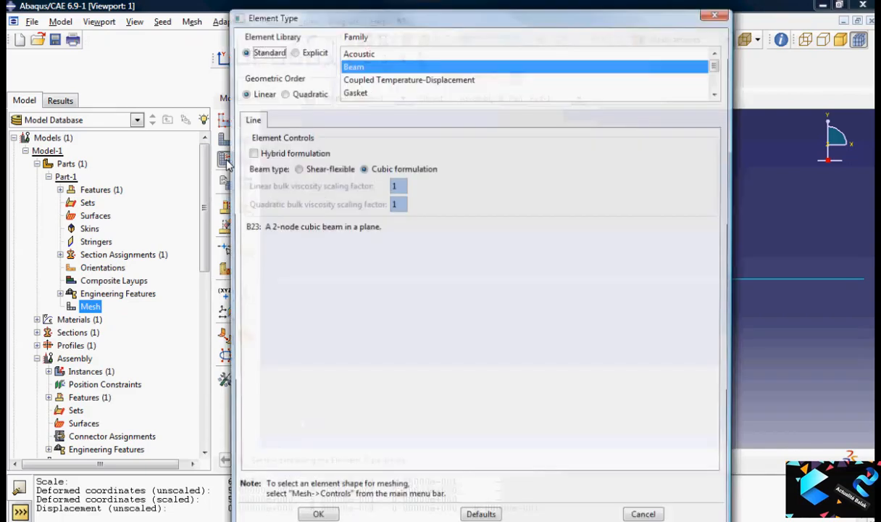
click(311, 171)
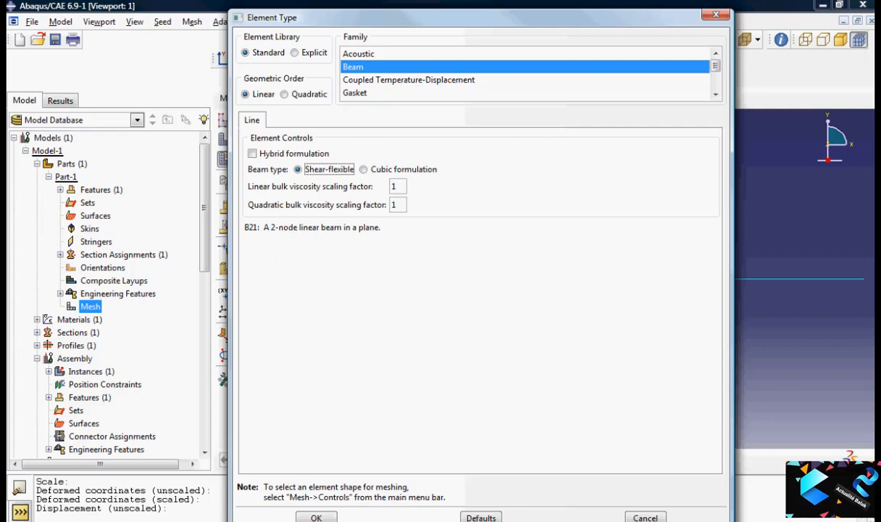
click(316, 518)
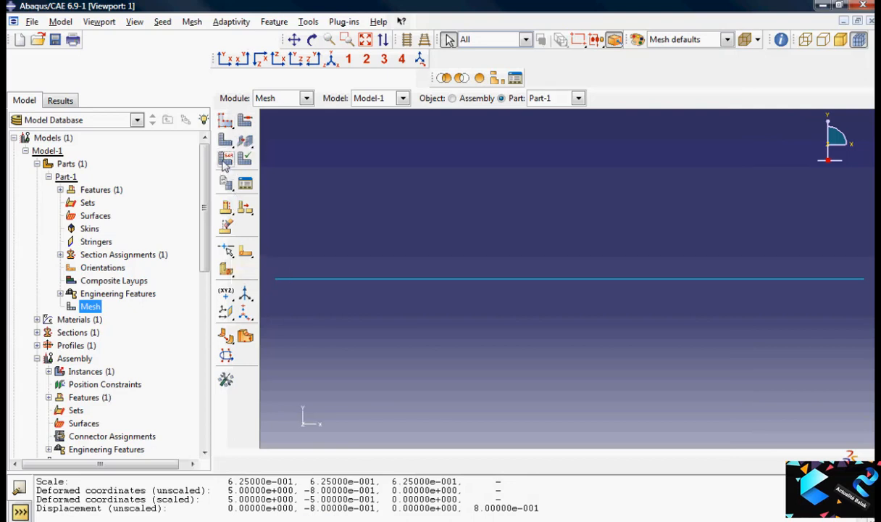
Step: Seed Part-1 with an approximate global size of 5 and mesh it with the B21 beam element type
click(226, 122)
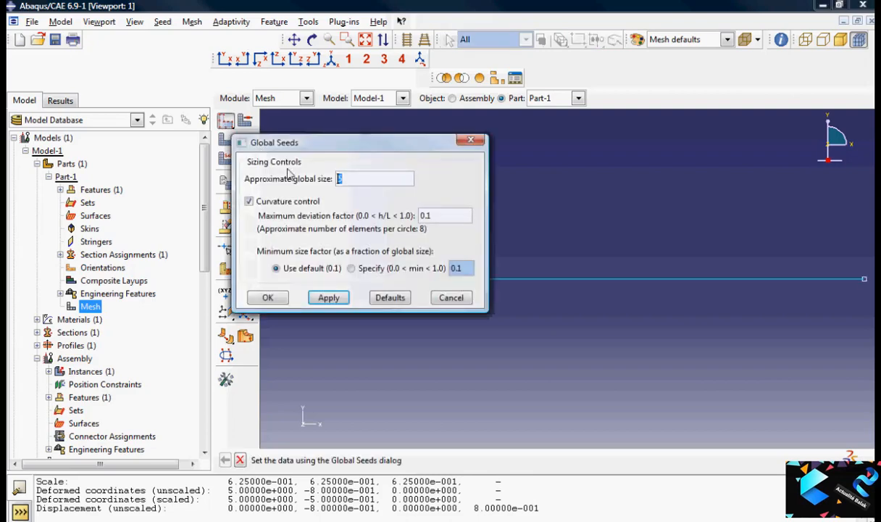
click(258, 301)
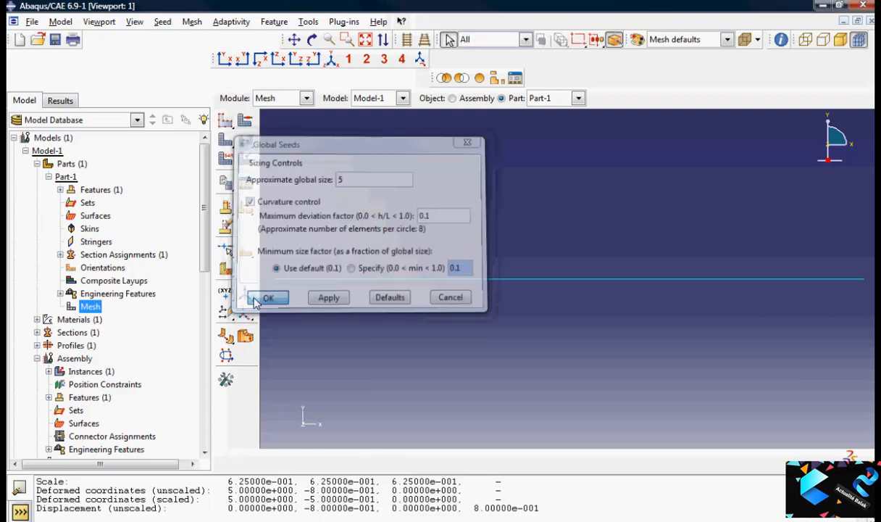
click(226, 161)
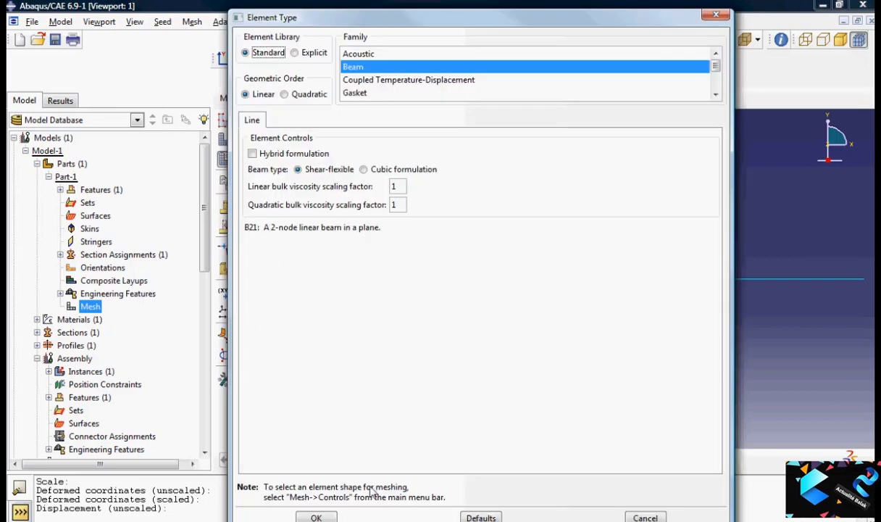
click(316, 518)
click(226, 139)
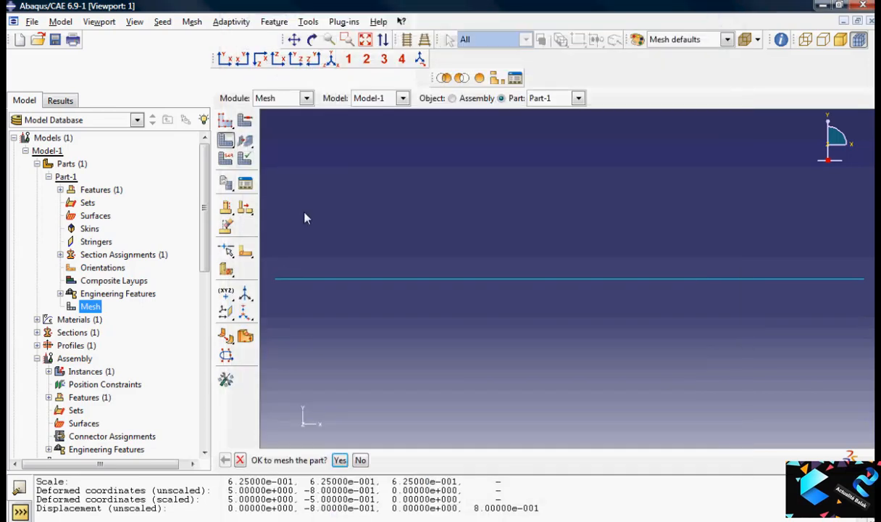
click(340, 460)
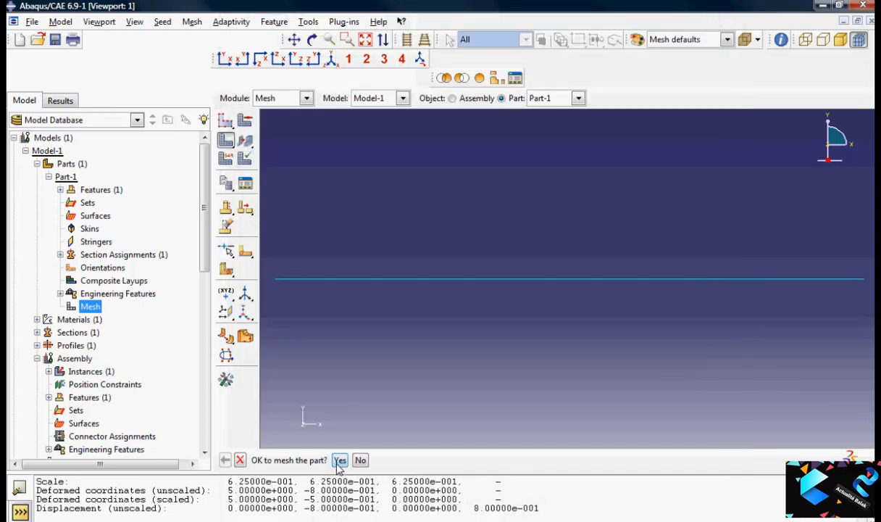
Step: Review the transverse shear stiffness options and the basic elastic moduli of Section-1
click(205, 454)
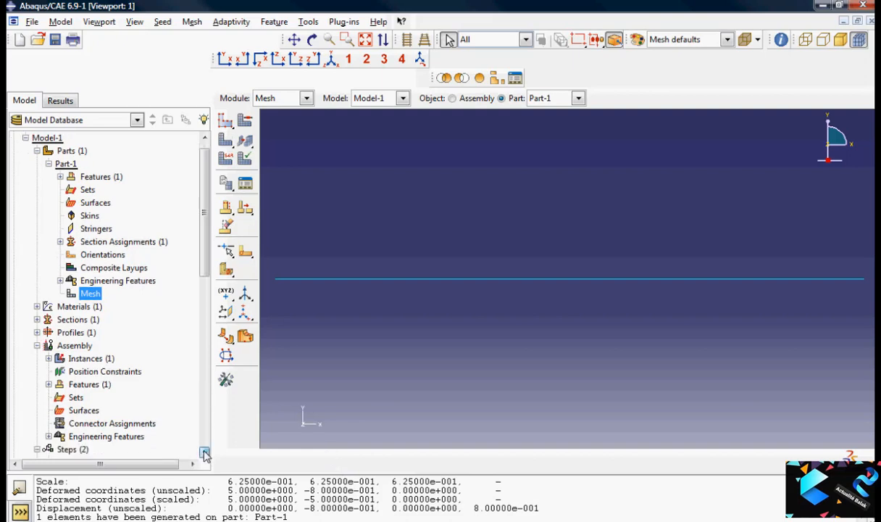
click(205, 454)
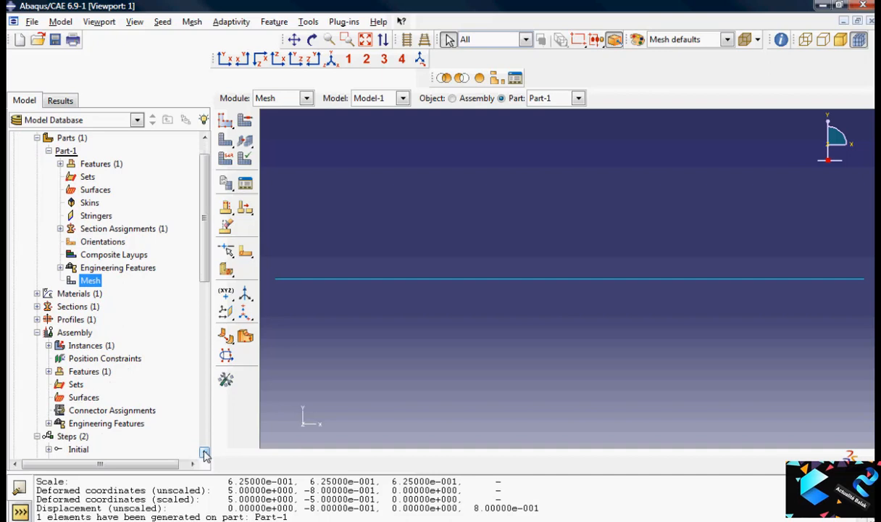
click(37, 307)
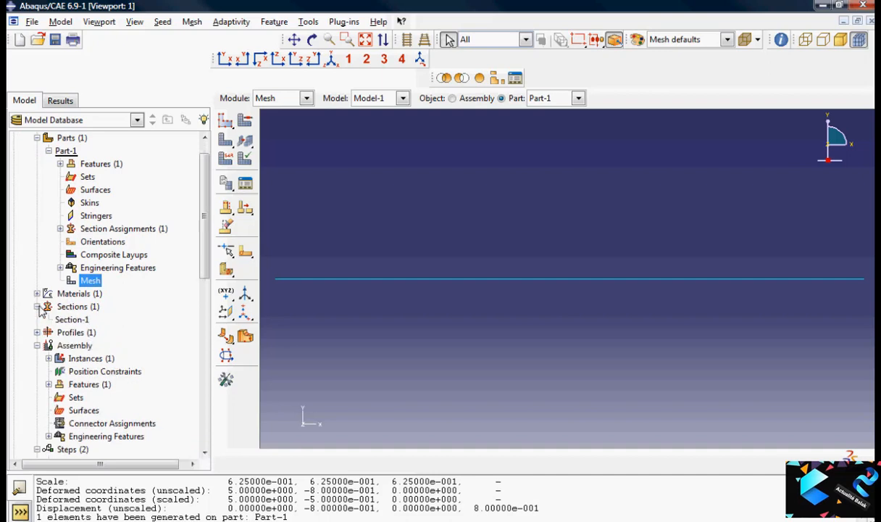
double_click(72, 319)
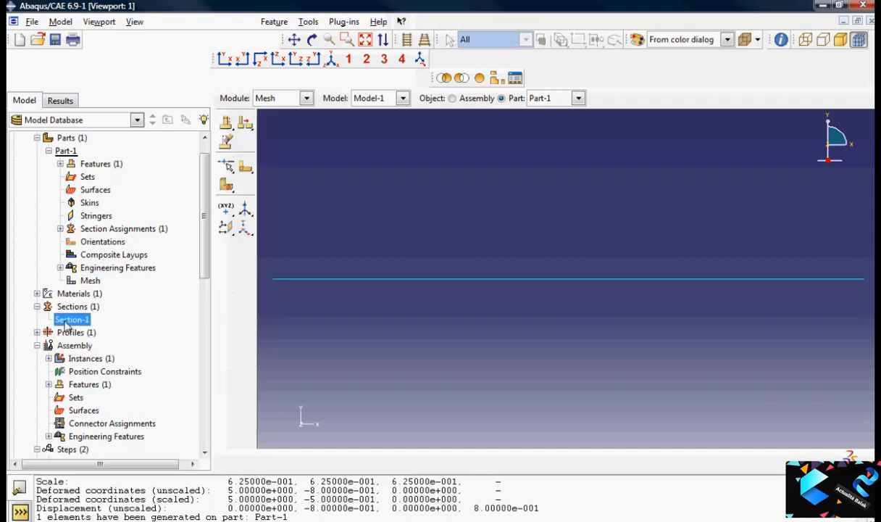
click(284, 167)
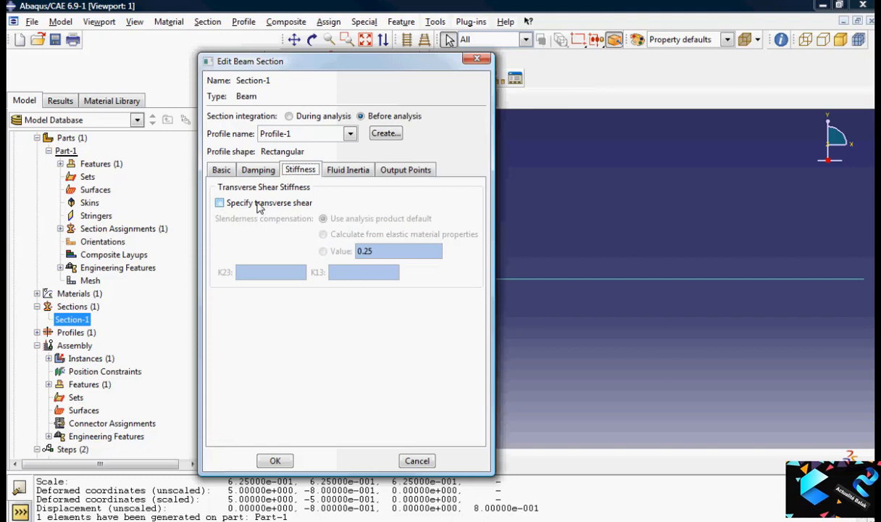
click(222, 171)
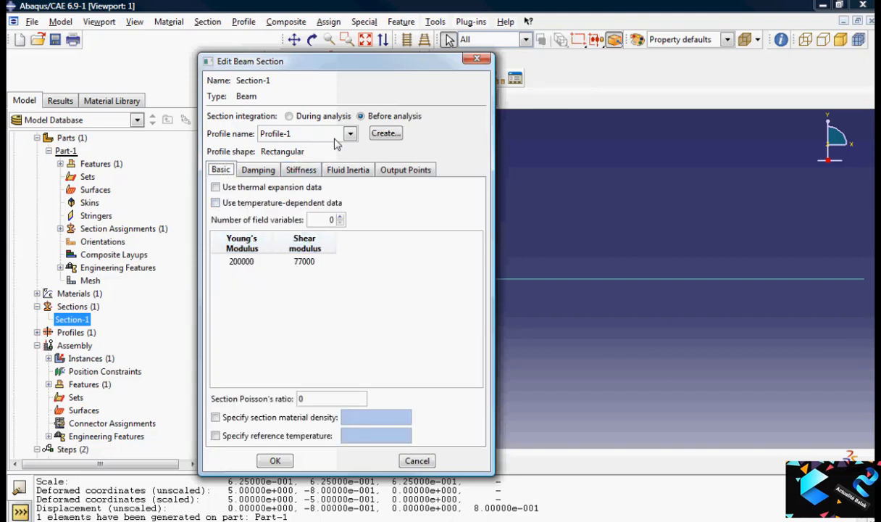
click(274, 462)
Step: Resubmit job 1 for analysis with the single-element B21 mesh, overwriting the existing job files
click(205, 445)
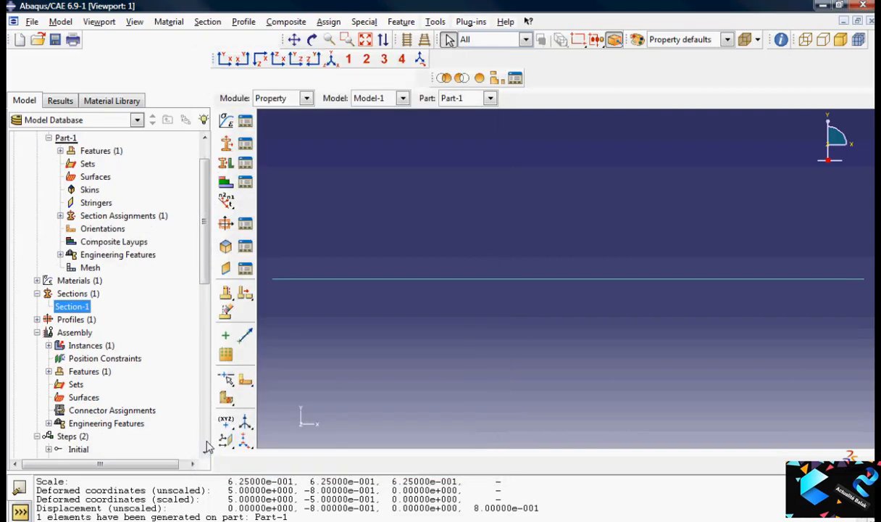
scroll(208, 445, down, 15)
click(73, 427)
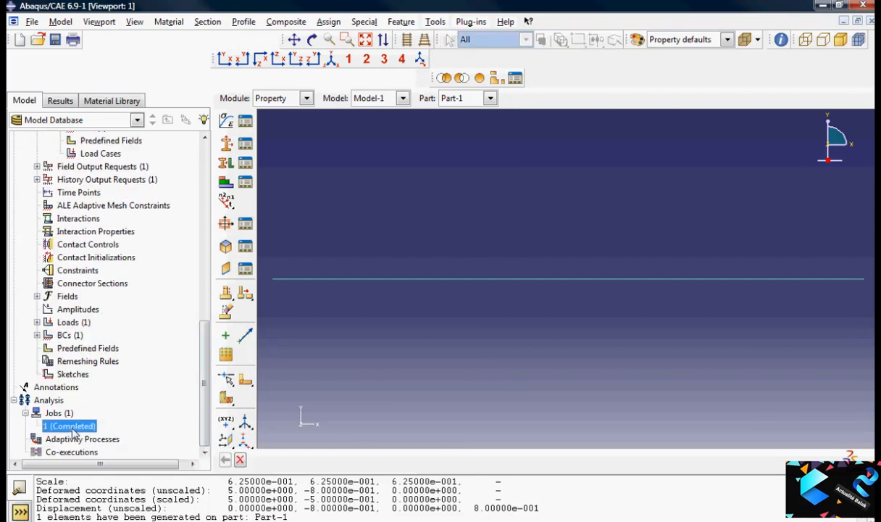
right_click(73, 429)
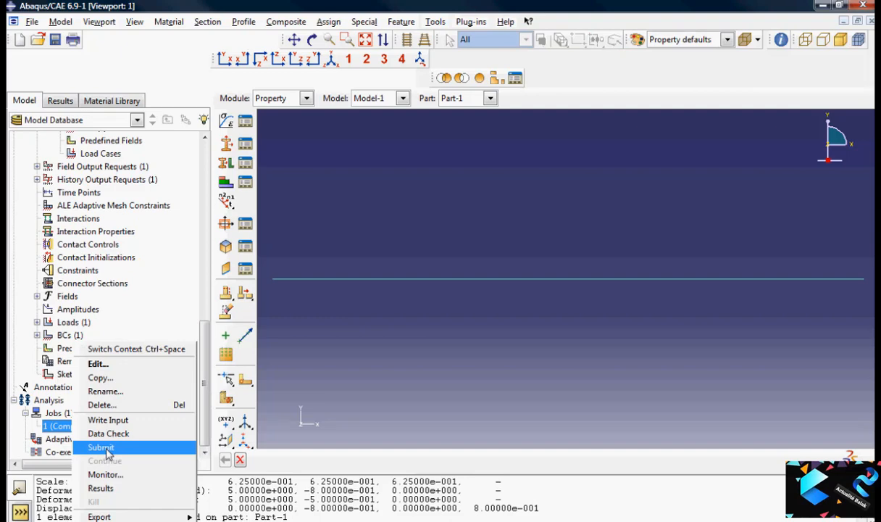
click(101, 448)
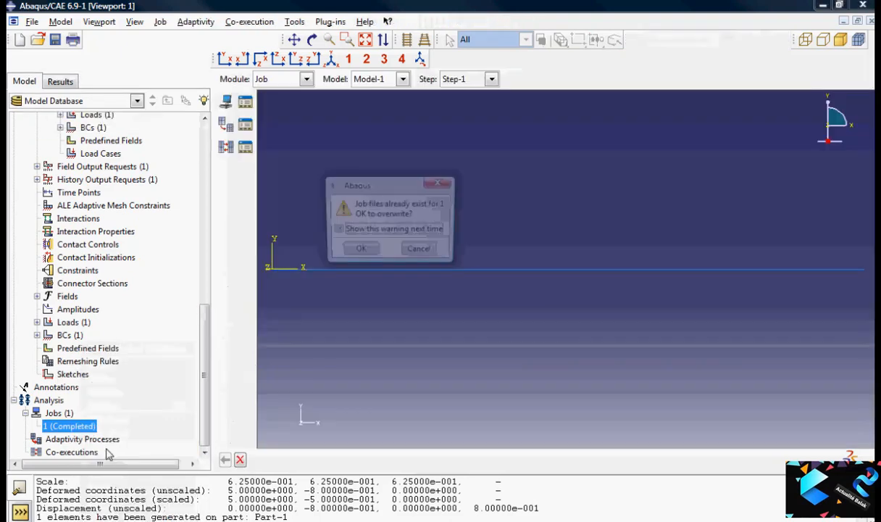
click(359, 252)
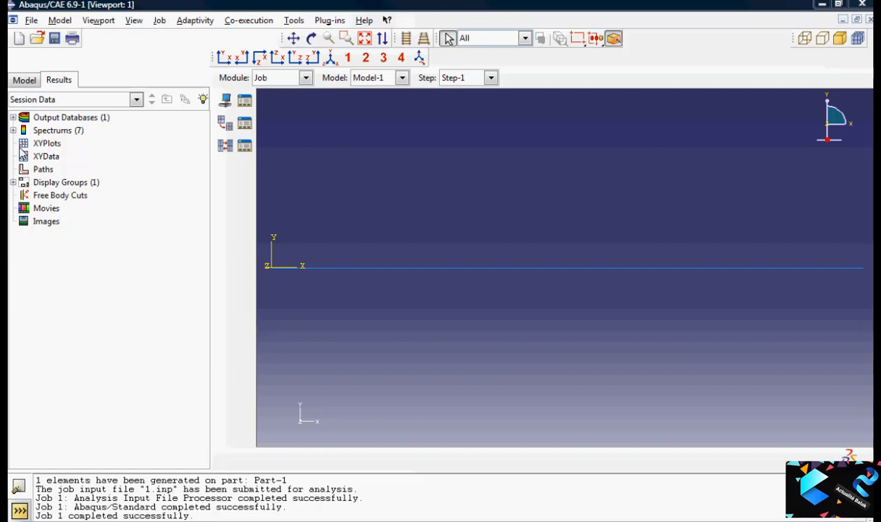
Step: Open the output database 1.odb from the Temp directory and plot the beam's deformed shape
click(32, 21)
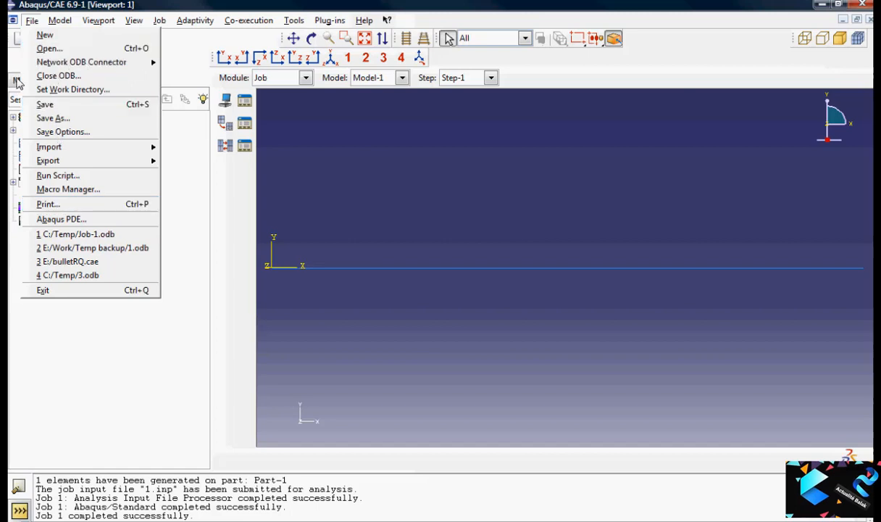
click(45, 49)
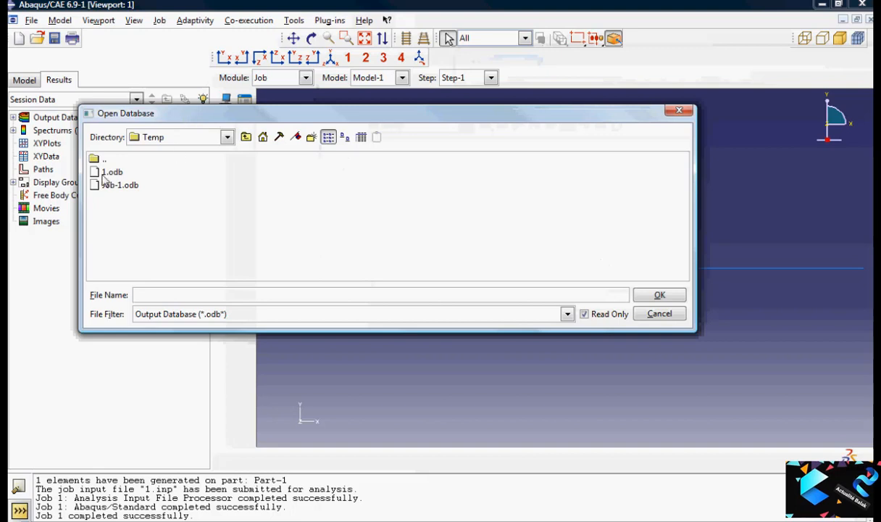
click(99, 171)
click(667, 295)
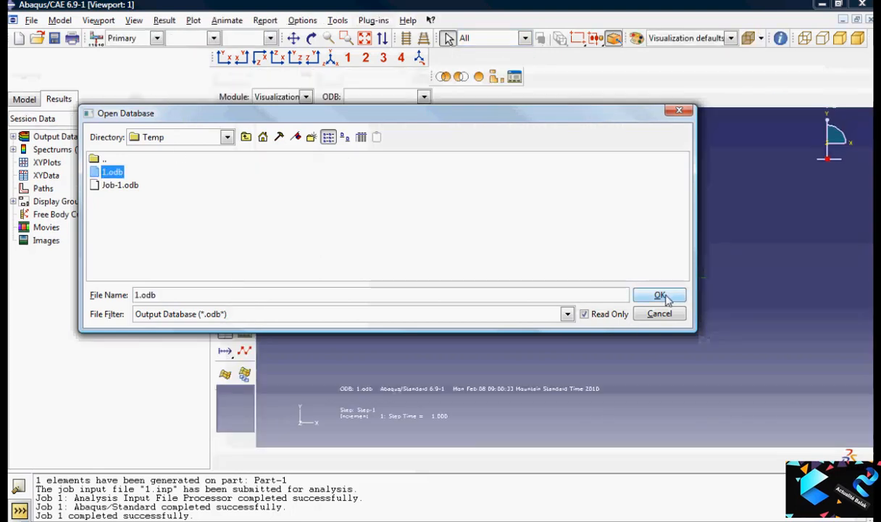
click(243, 165)
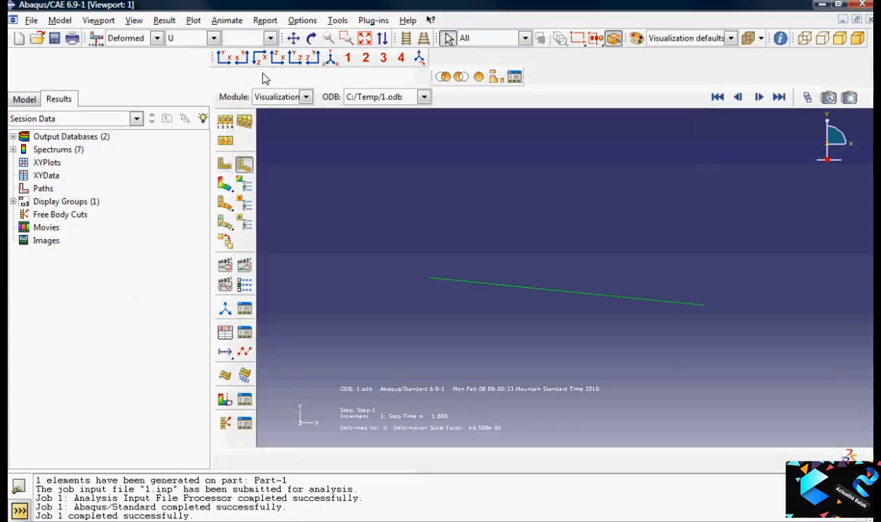
Step: Query the coordinates and displacement of the free-end node in the single-element B21 results and close the query
click(302, 20)
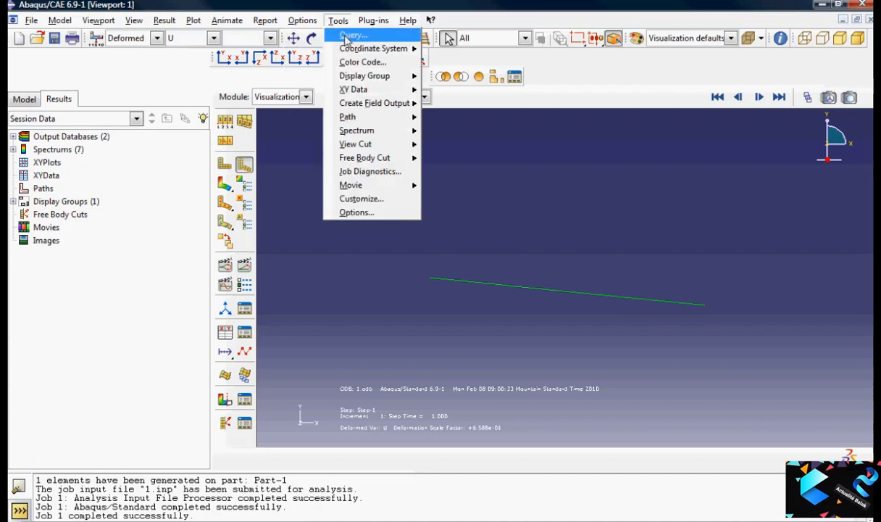
click(350, 33)
click(112, 151)
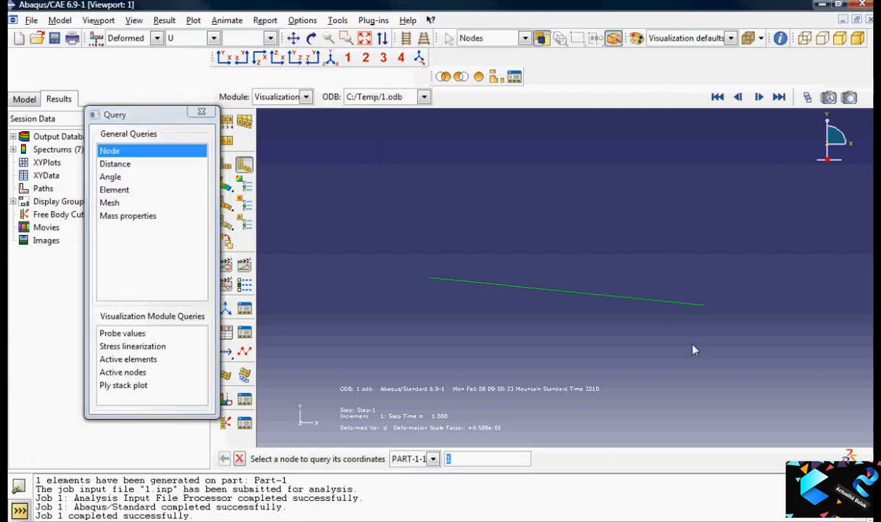
click(707, 306)
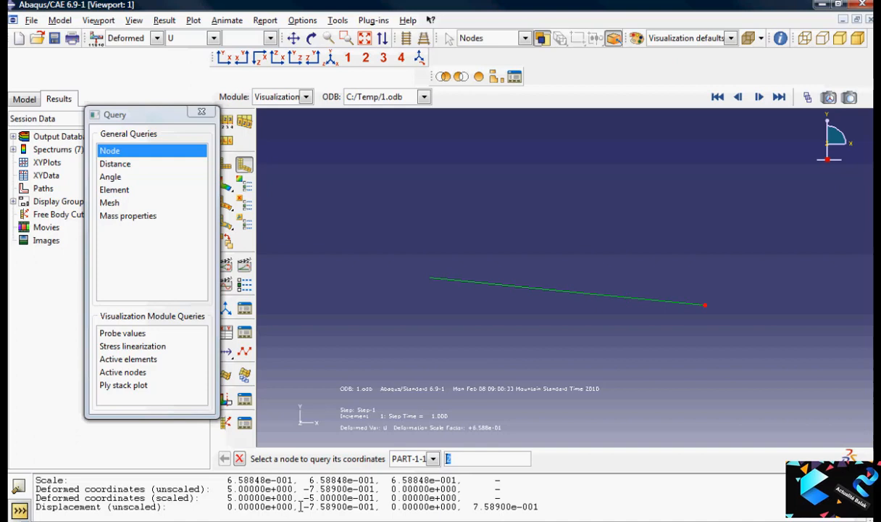
click(24, 99)
click(200, 110)
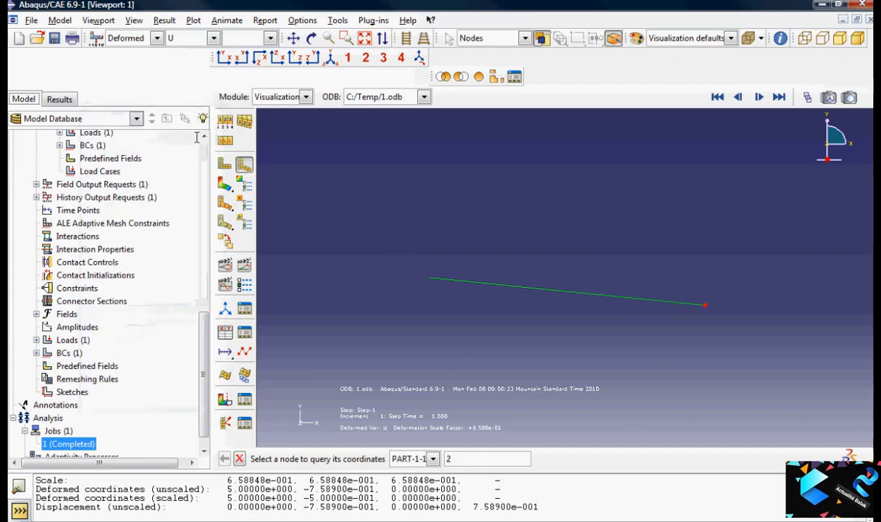
Step: Reseed Part-1 with an approximate global size of 0.1, deleting the invalidated mesh, and mesh the part again
scroll(204, 145, up, 10)
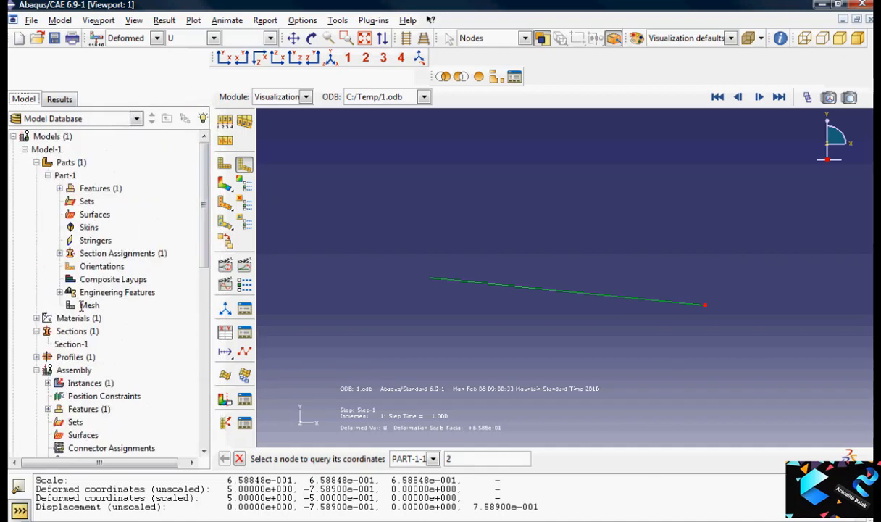
double_click(87, 305)
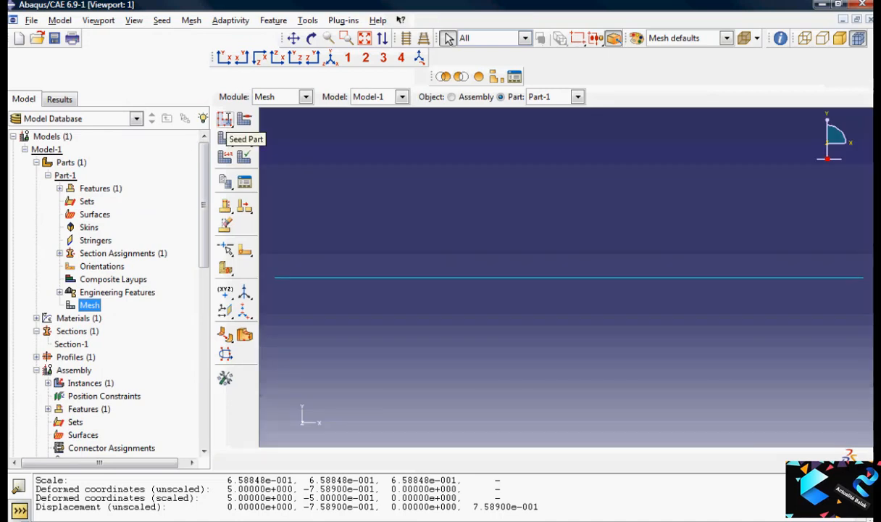
click(224, 121)
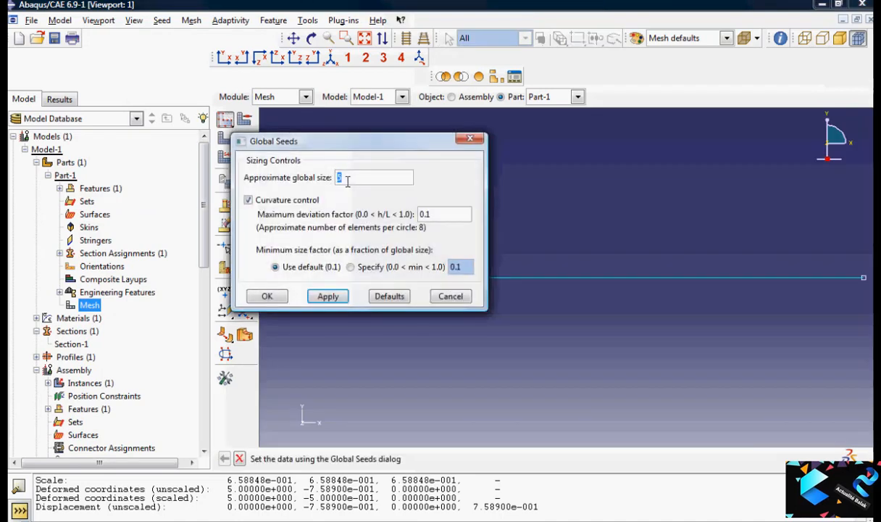
text(0.1)
click(329, 296)
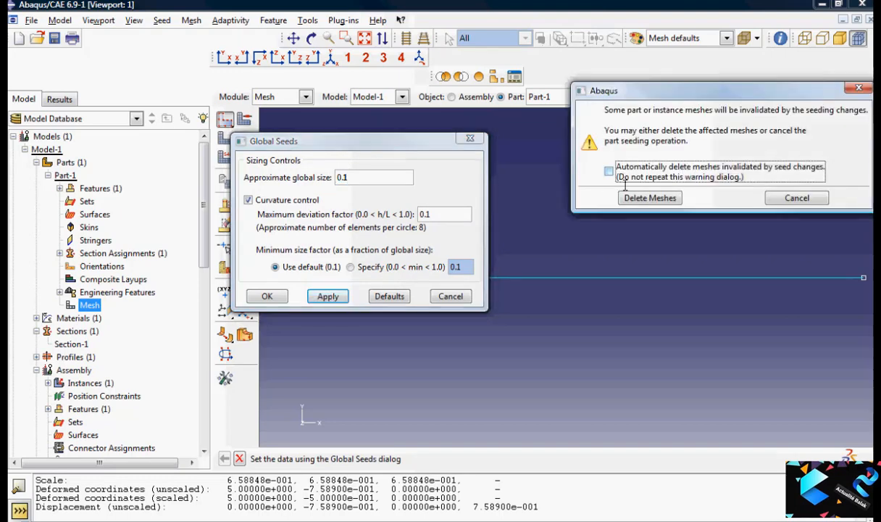
click(647, 198)
click(267, 297)
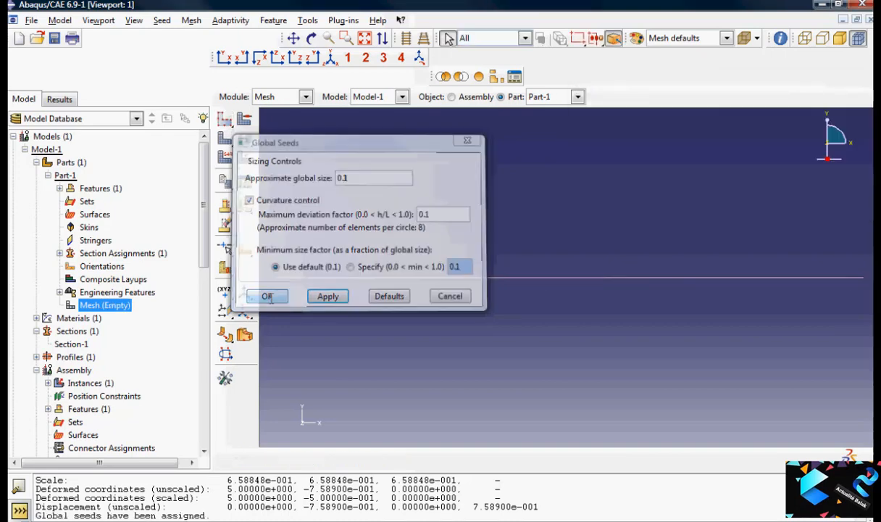
click(225, 139)
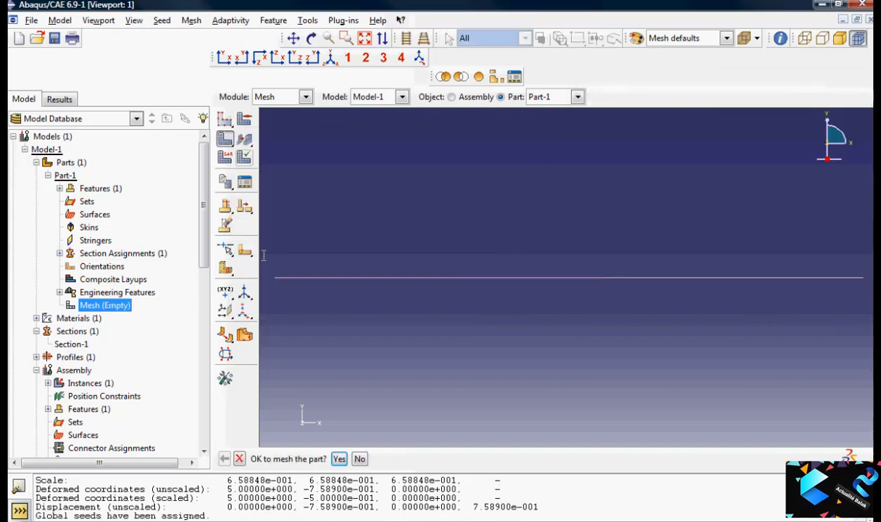
click(337, 458)
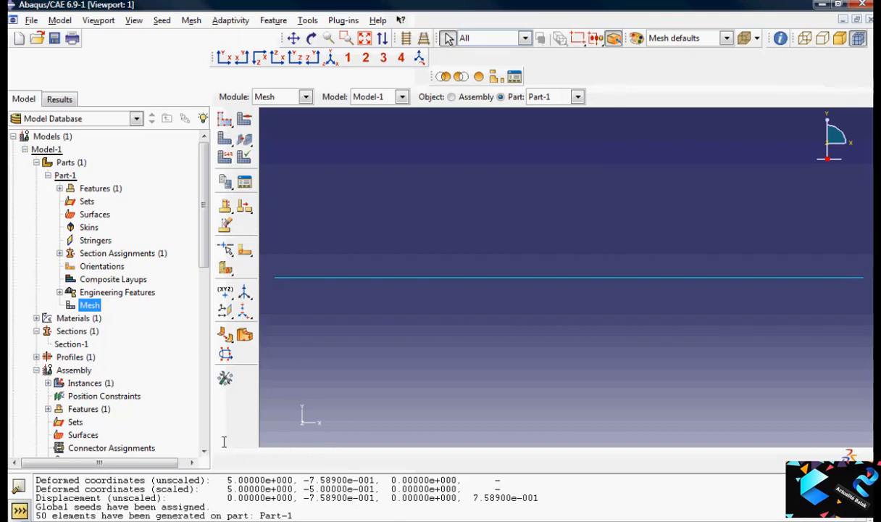
Step: Resubmit job 1 with the refined B21 mesh, allowing its existing files to be overwritten
scroll(193, 415, down, 10)
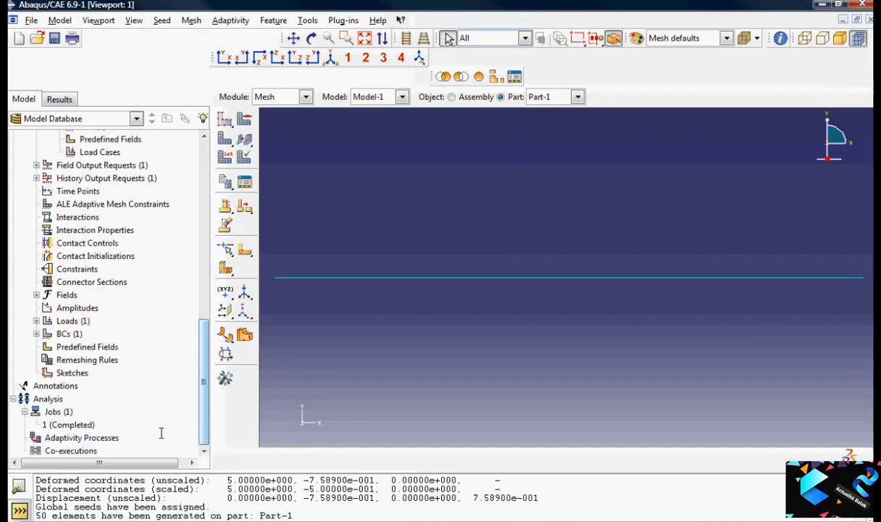
click(64, 425)
right_click(67, 425)
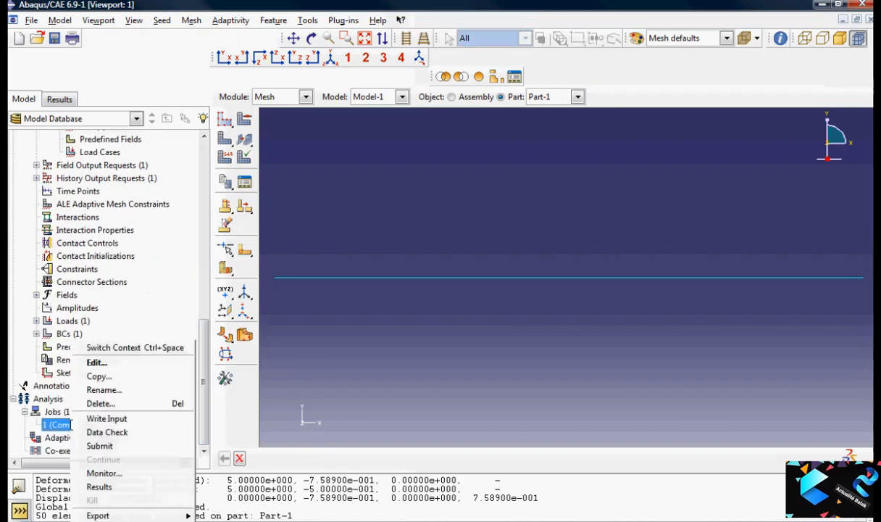
click(100, 446)
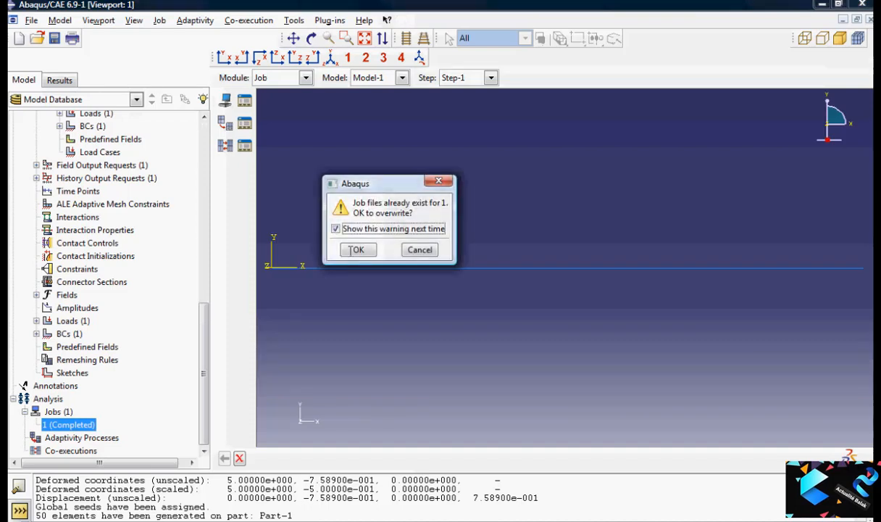
click(346, 250)
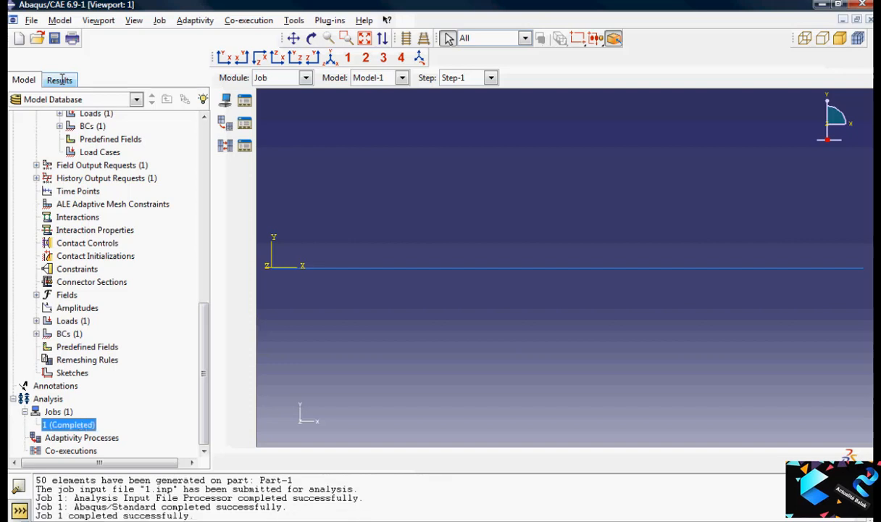
Step: Open the recently used output database C:/Temp/1.odb with the refined-mesh results
click(59, 80)
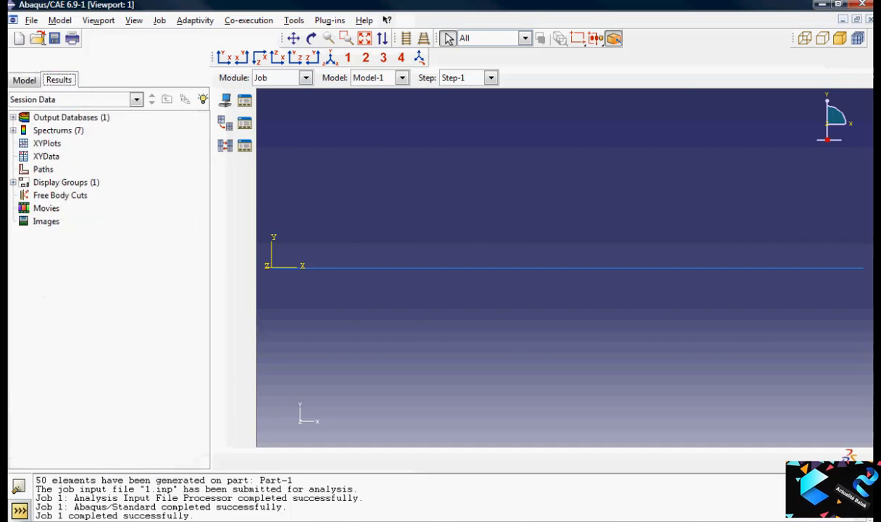
click(33, 20)
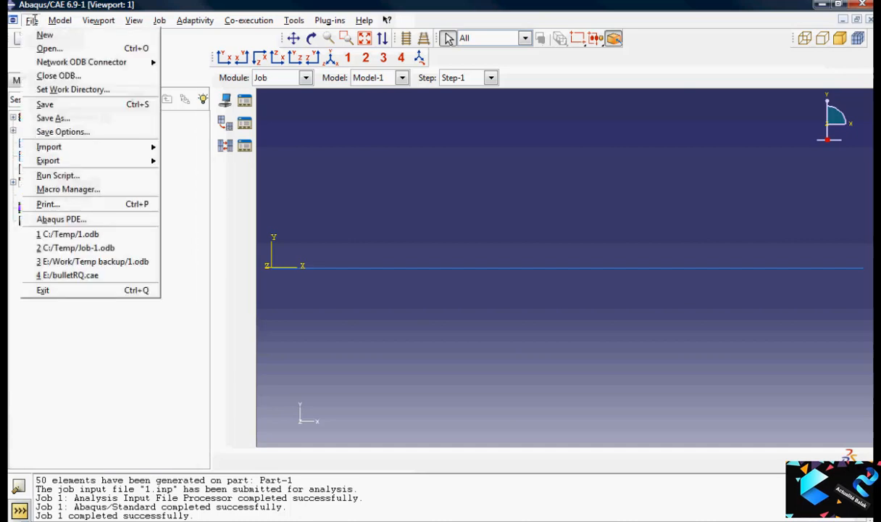
click(68, 234)
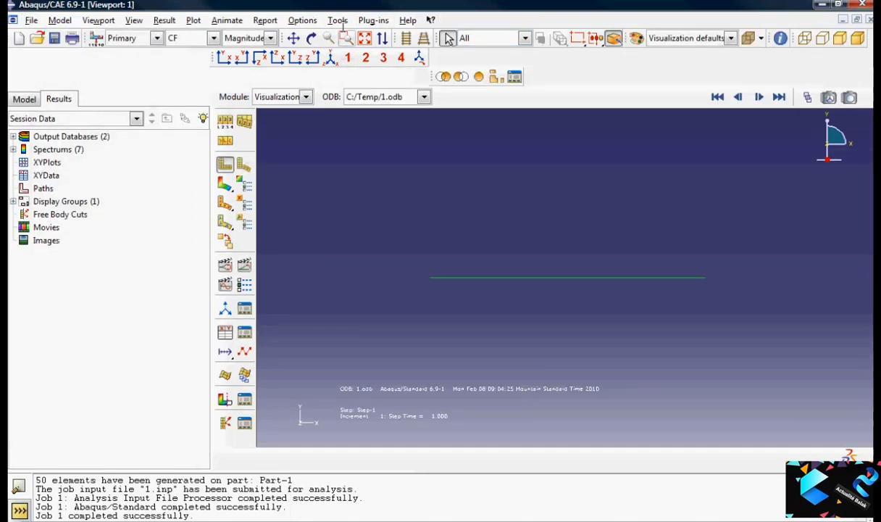
Step: Plot the refined beam's deformed shape and query the coordinates and displacement of its free-end node
click(338, 21)
click(353, 35)
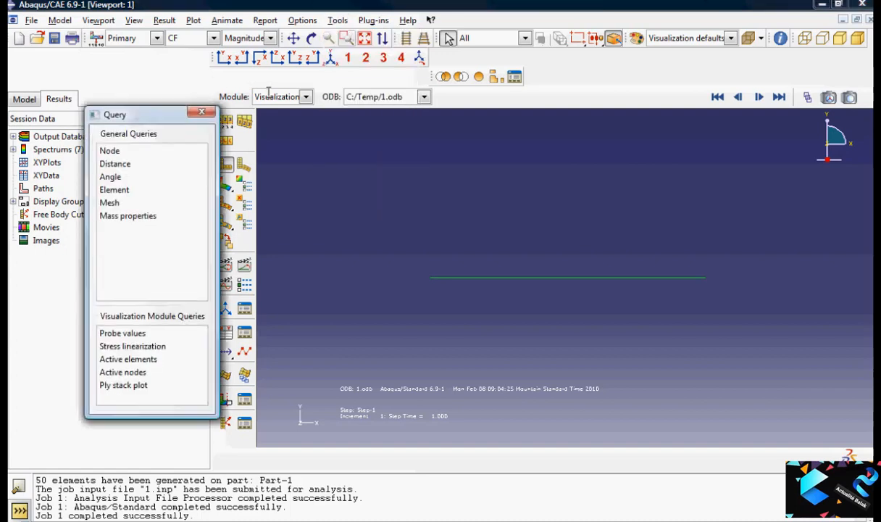
click(109, 150)
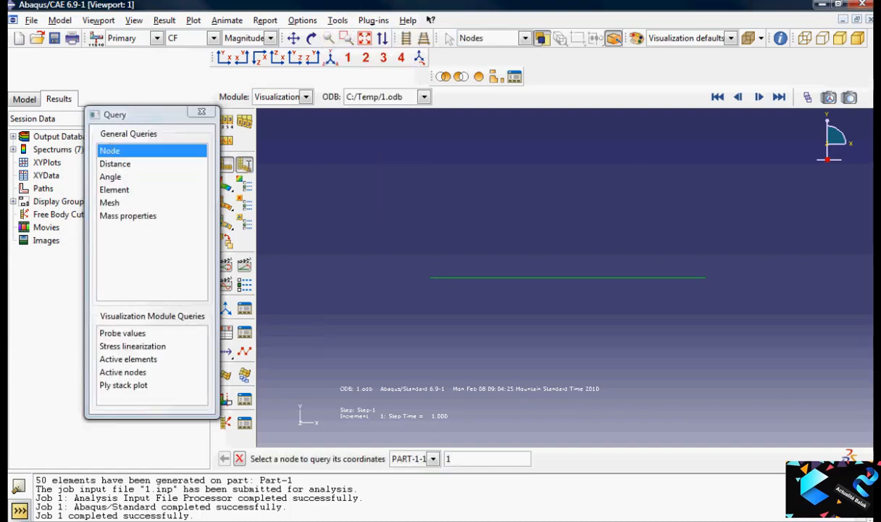
click(243, 163)
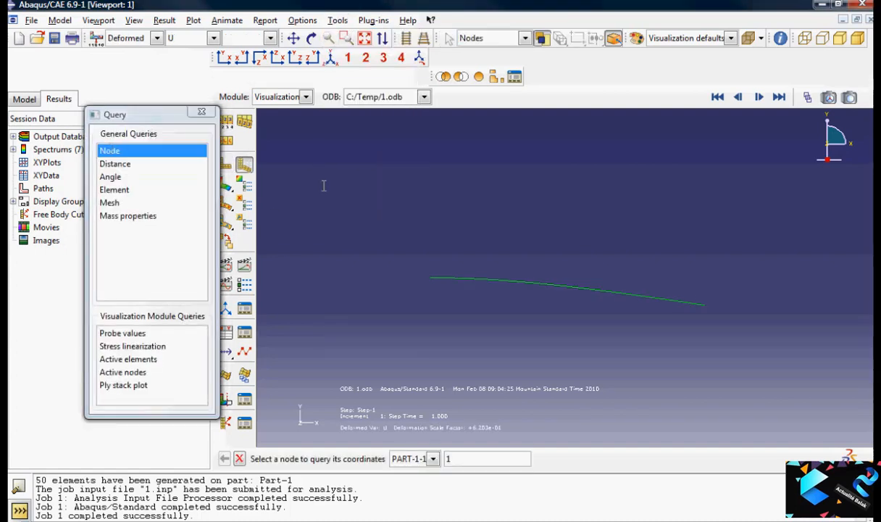
click(704, 305)
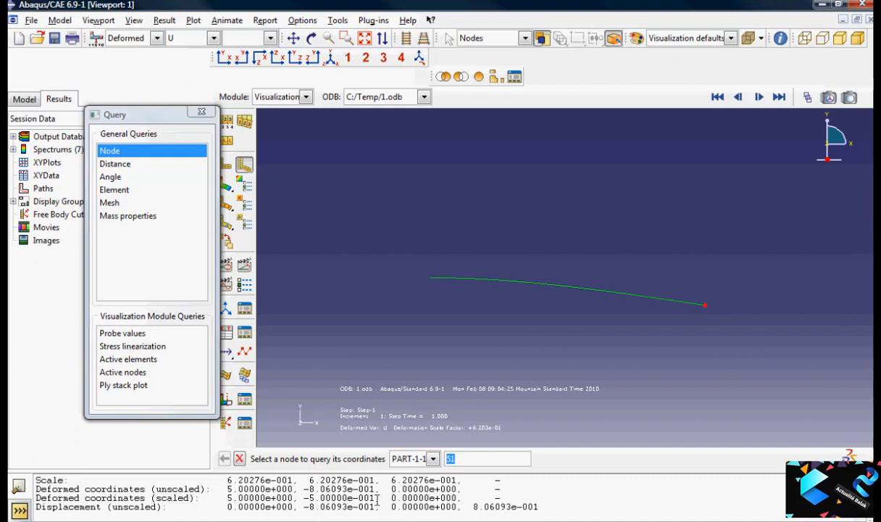
Step: Switch to the Abaqus Analysis User's Manual in the browser and skim section 25.3.5, Beam section behavior, through to its end
mouse_move(364, 520)
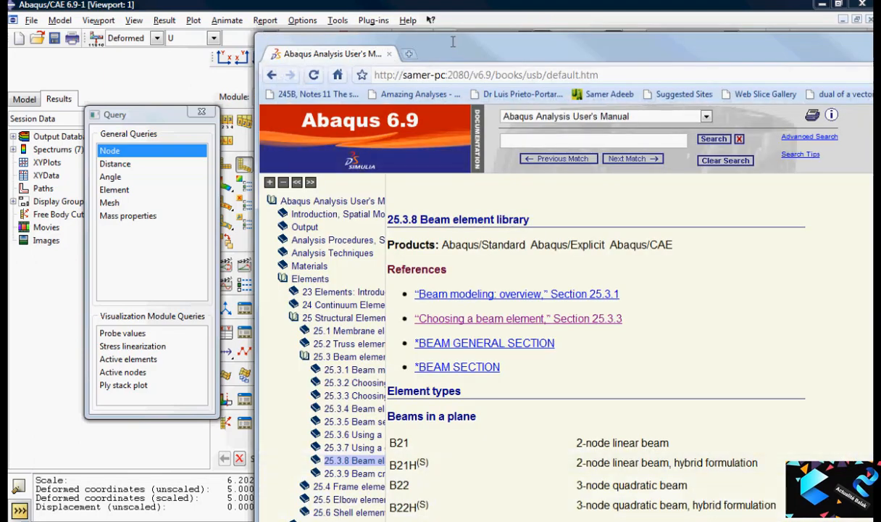
double_click(453, 42)
scroll(102, 362, down, 2)
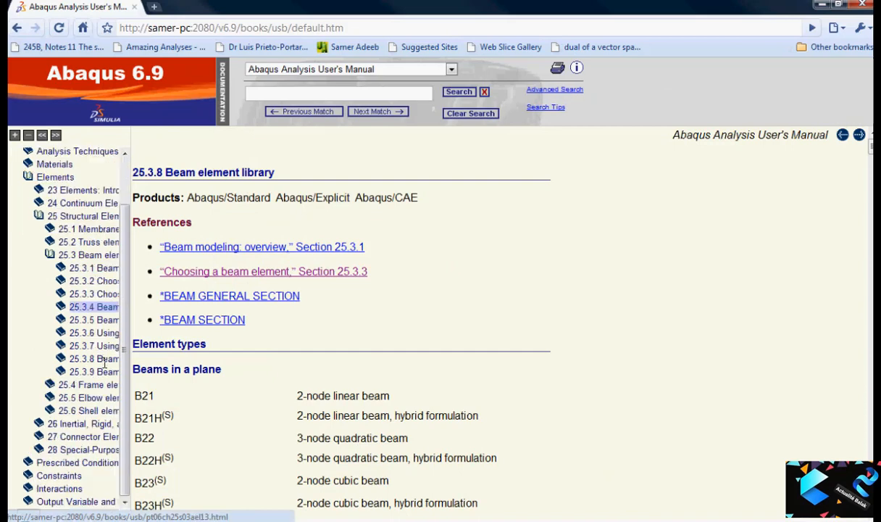
click(100, 319)
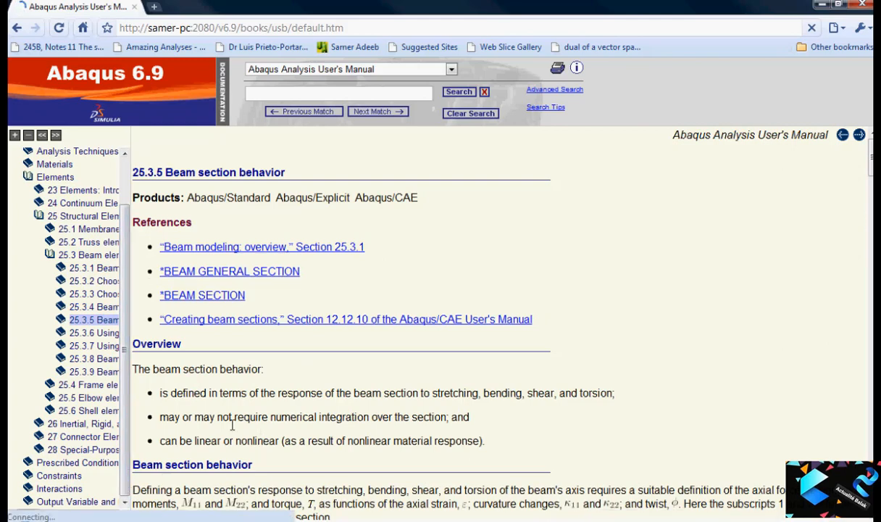
scroll(233, 424, down, 20)
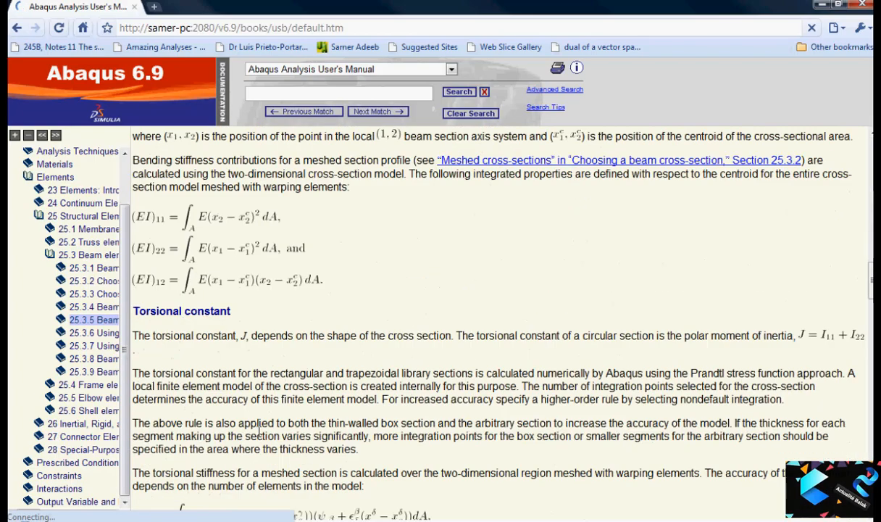
scroll(259, 428, down, 15)
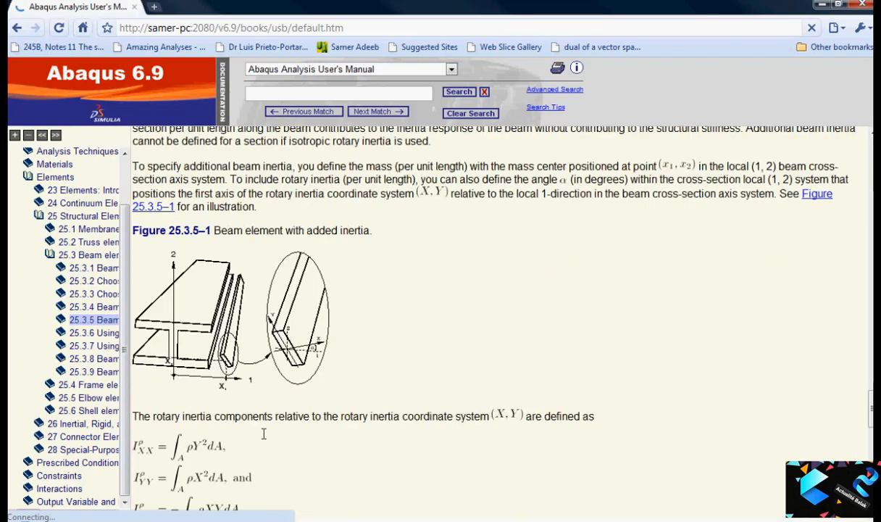
scroll(263, 433, down, 15)
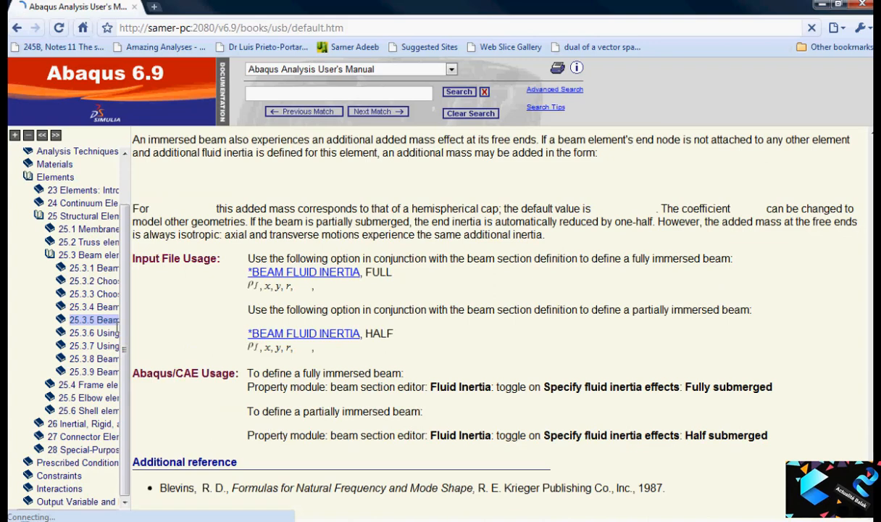
Step: Check section 25.3.4 briefly, then examine the table of shear factors k by section type in section 25.3.3, Choosing a beam element
click(107, 308)
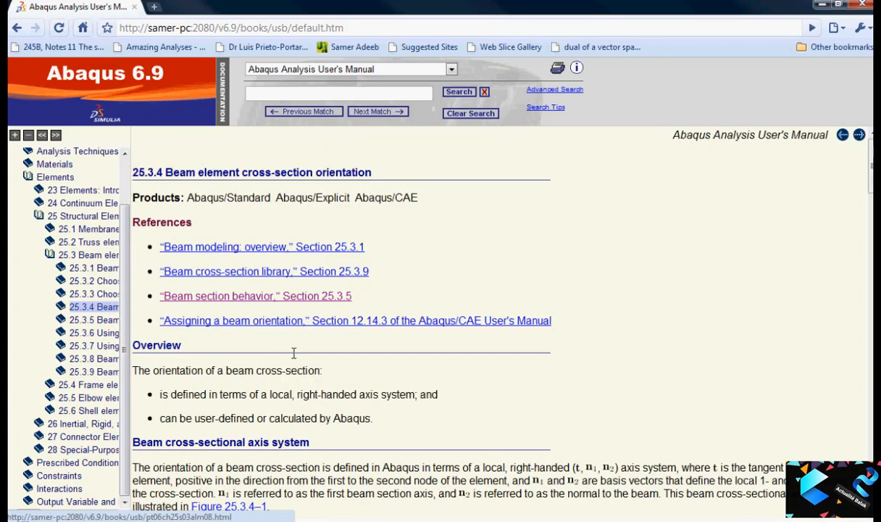
click(107, 294)
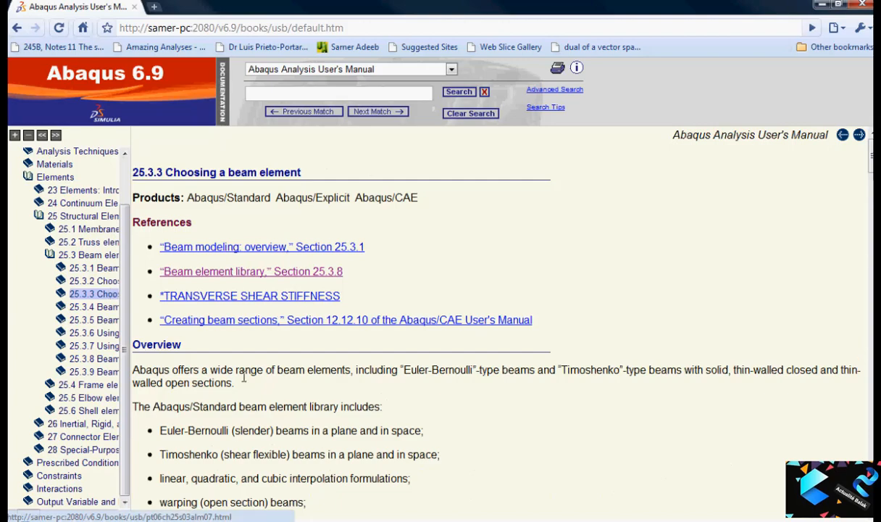
scroll(262, 396, down, 12)
scroll(263, 395, down, 12)
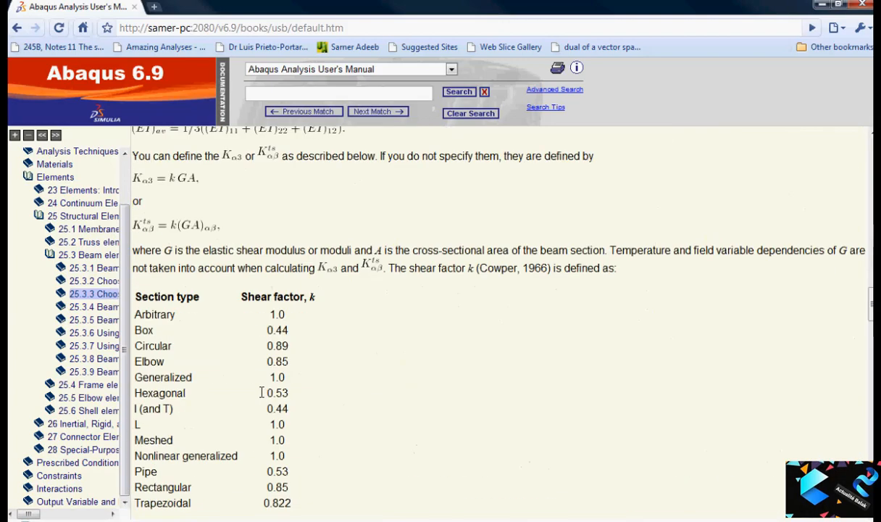
scroll(240, 348, up, 2)
scroll(173, 341, down, 1)
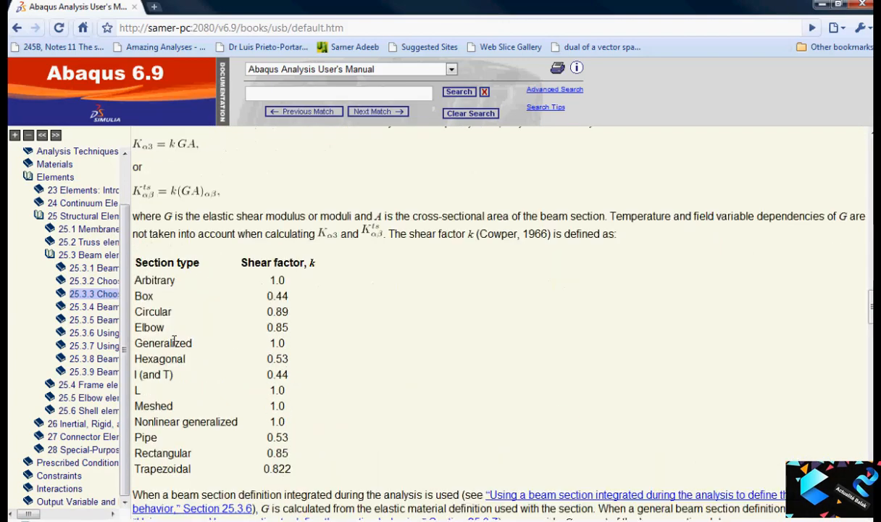